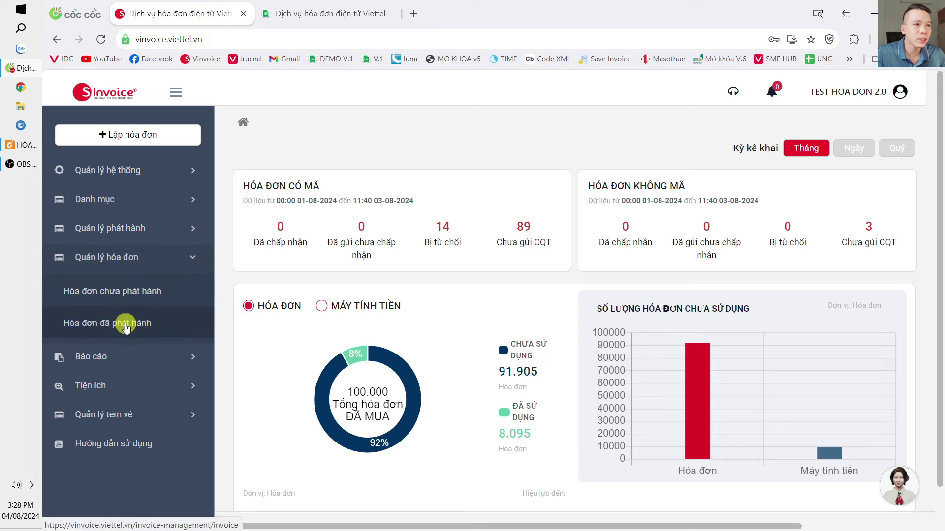
Step: Open the list of issued invoices (Hóa đơn đã phát hành) and check the actions offered for the listed invoice
left_click(126, 328)
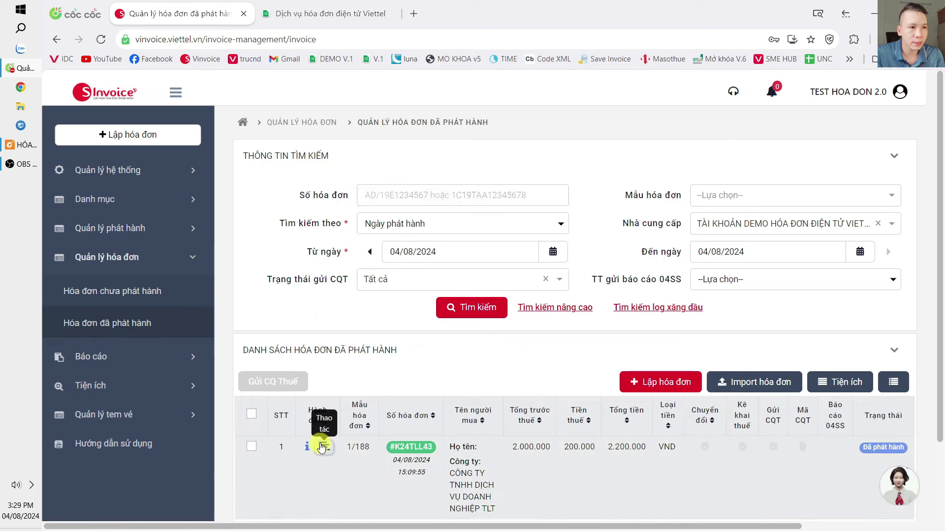
left_click(324, 446)
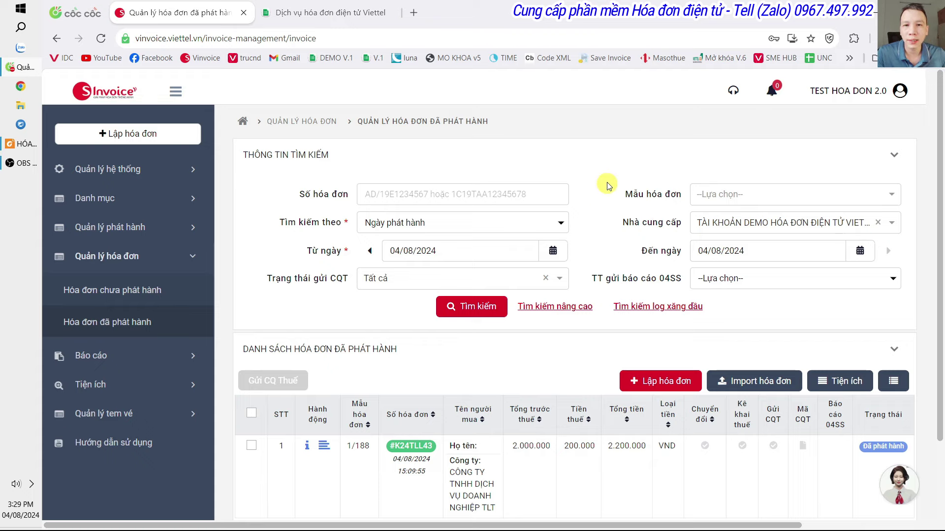
Step: View the invoice list in the older Sinvoice system and the Bao Long demo invoice PDF in Foxit
left_click(325, 12)
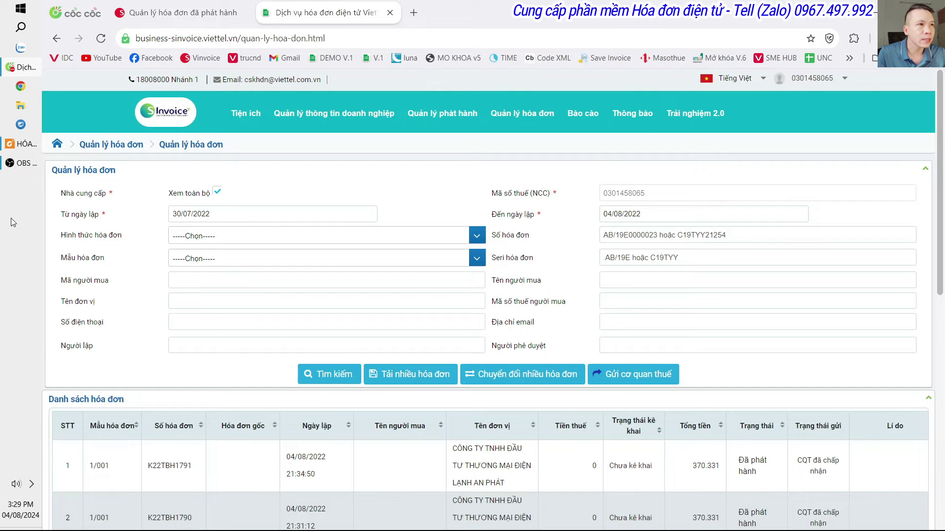
left_click(11, 146)
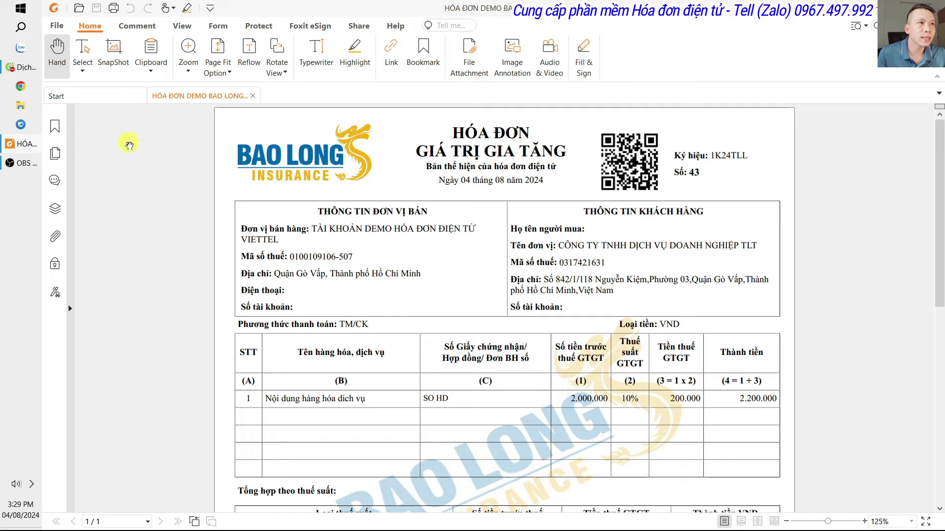
left_click(24, 69)
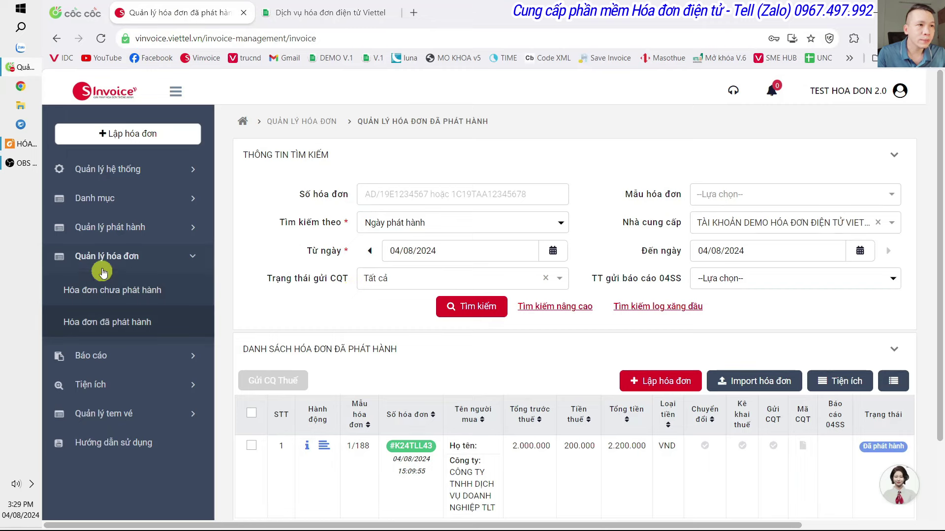
Step: Open the form for adjusting or replacing a paper invoice (Điều chỉnh/thay thế HĐ giấy) from the issued invoices utilities
left_click(128, 258)
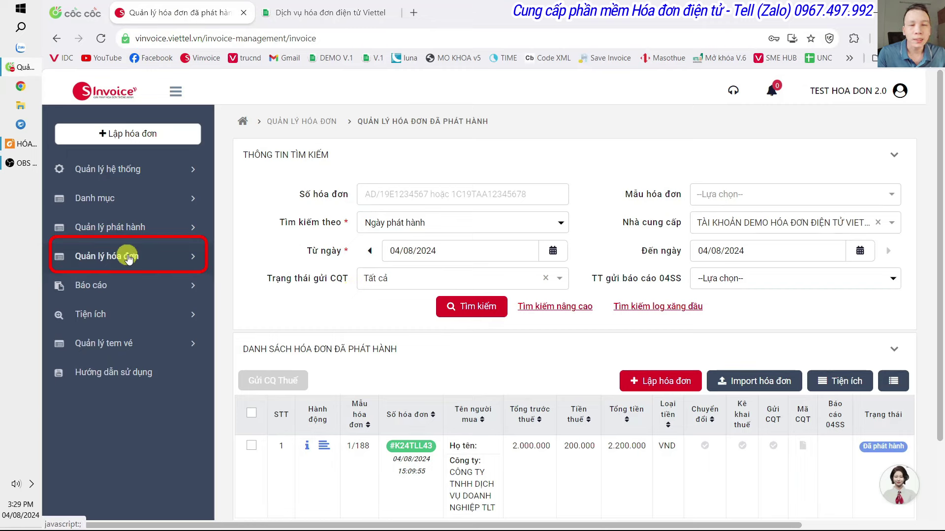
left_click(128, 258)
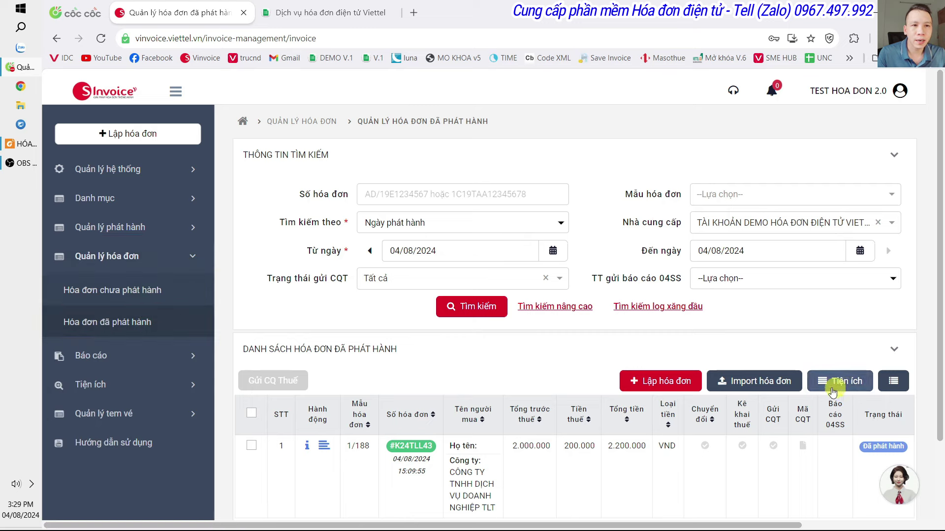
left_click(860, 386)
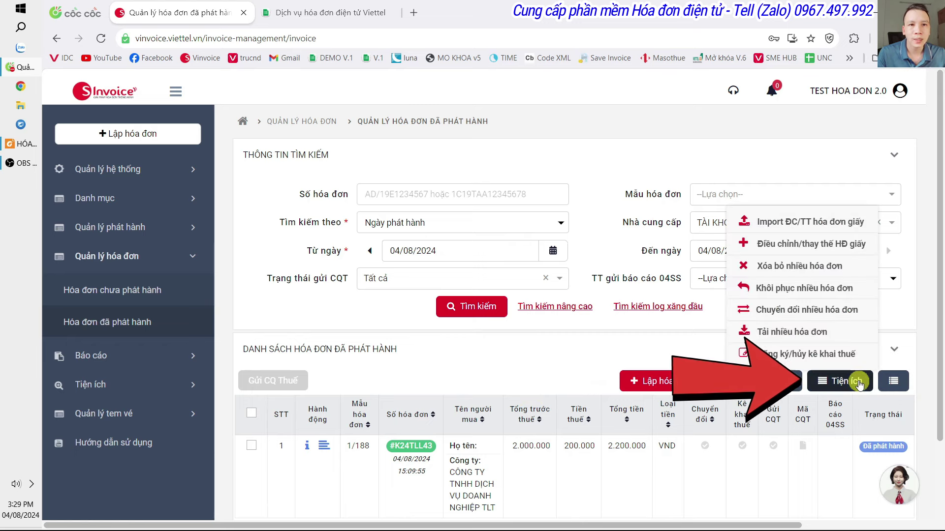
left_click(842, 250)
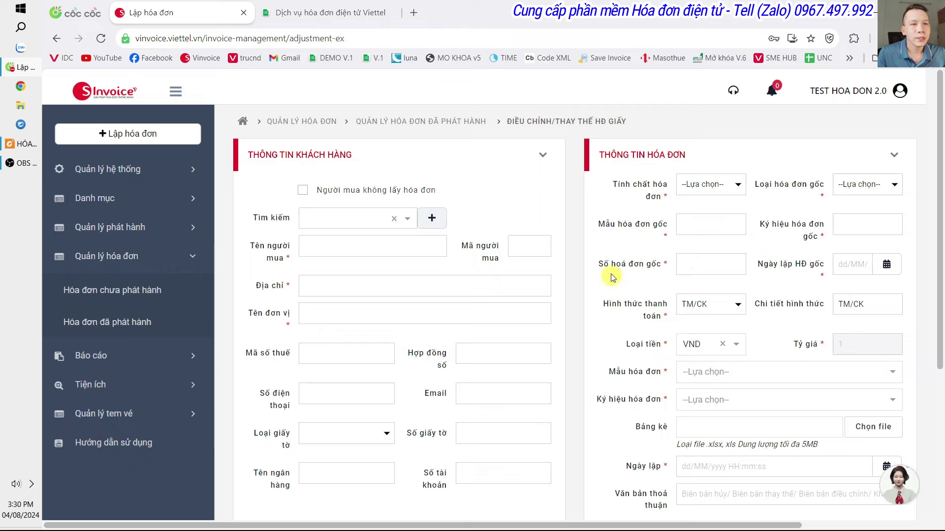
scroll(596, 283, "down", 5)
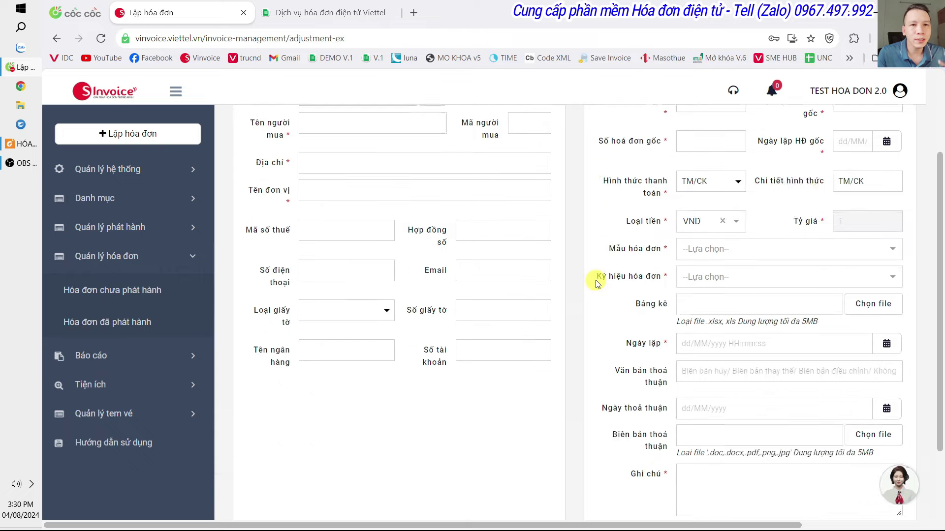
scroll(595, 283, "up", 5)
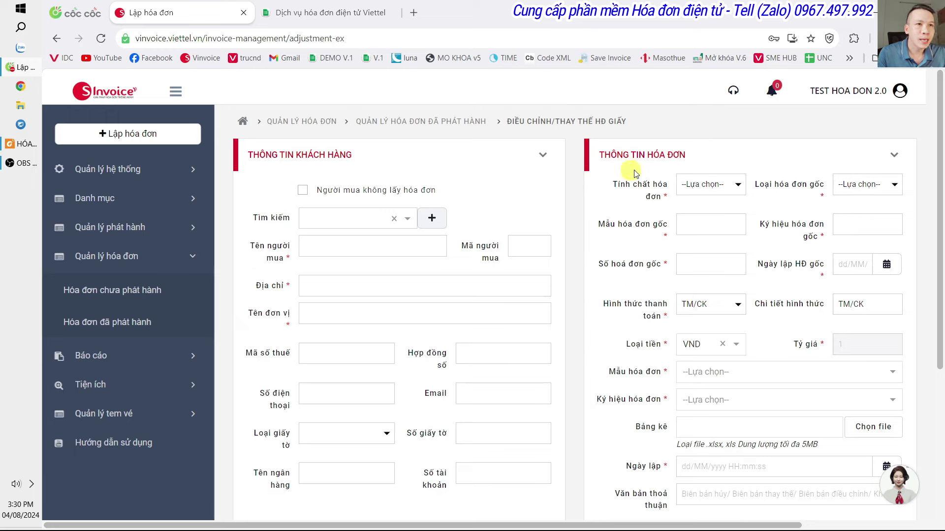
triple_click(601, 156)
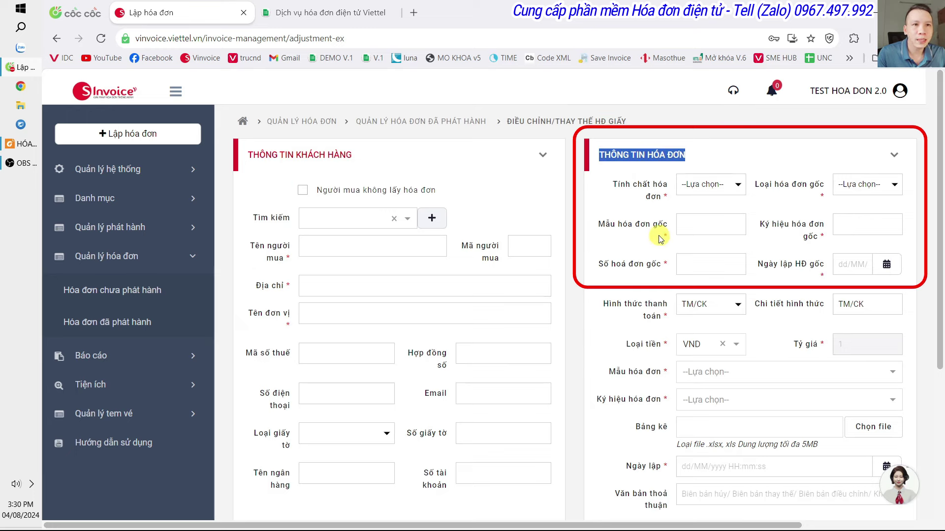
left_click(640, 198)
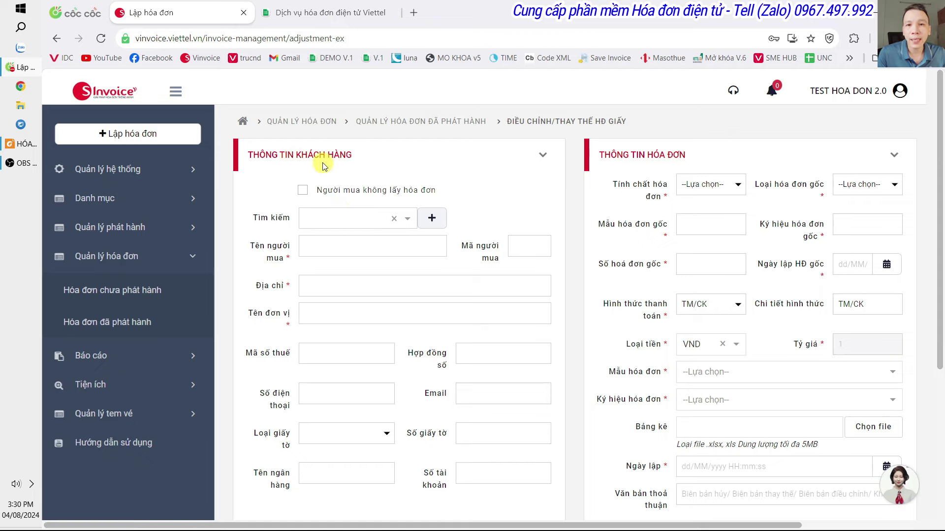
Step: Copy the customer's tax code from the demo invoice PDF into the Mã số thuế field of the adjustment form
left_click(24, 148)
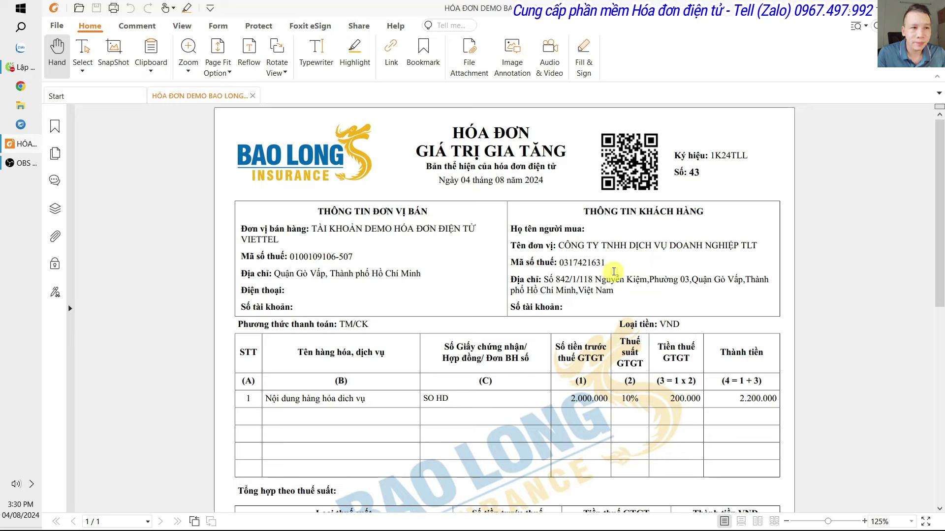
double_click(571, 262)
key("ctrl+c")
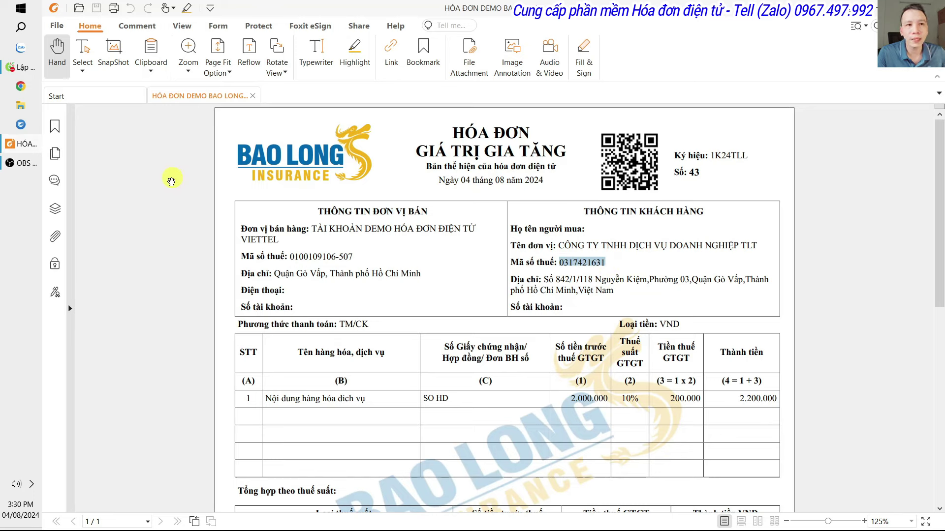
left_click(21, 72)
left_click(315, 353)
key("ctrl+v")
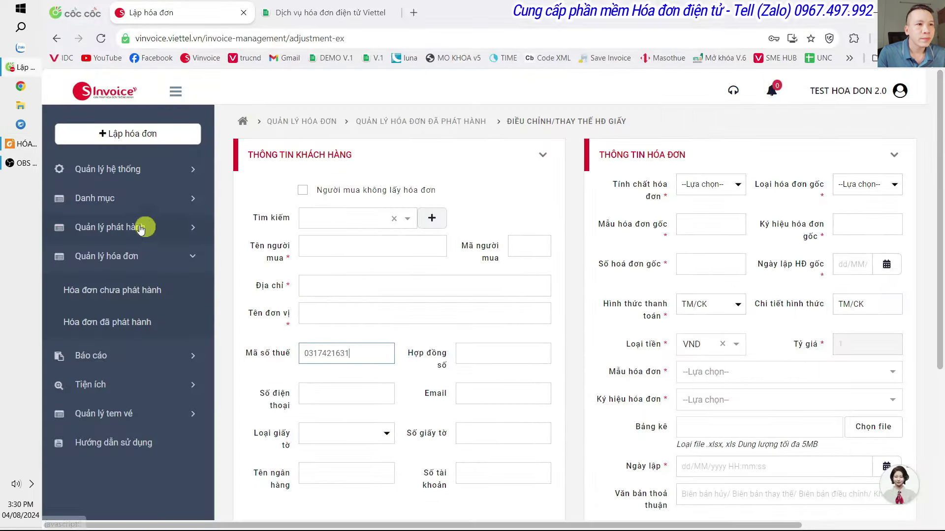
Step: Copy the unit name CÔNG TY TNHH DỊCH VỤ DOANH NGHIỆP TLT from the demo invoice PDF into the Tên đơn vị field
left_click(21, 144)
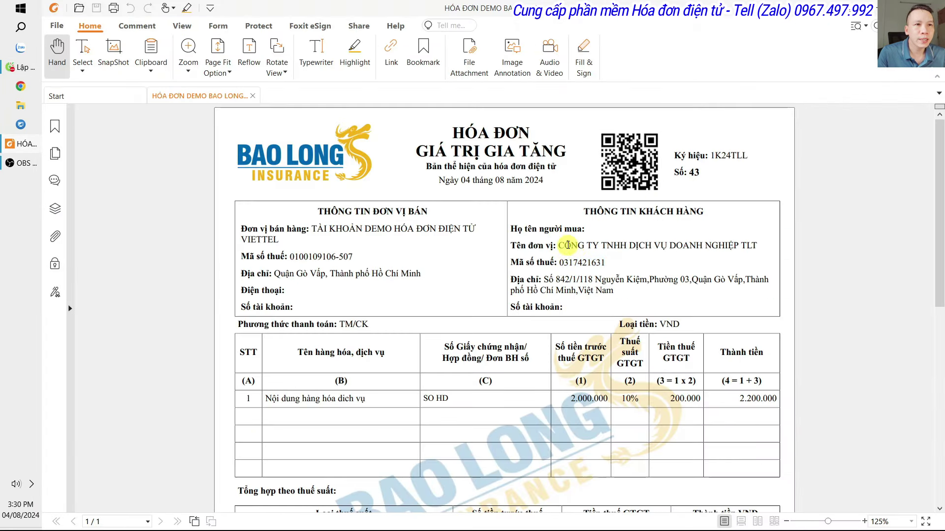
left_click_drag(558, 245, 771, 247)
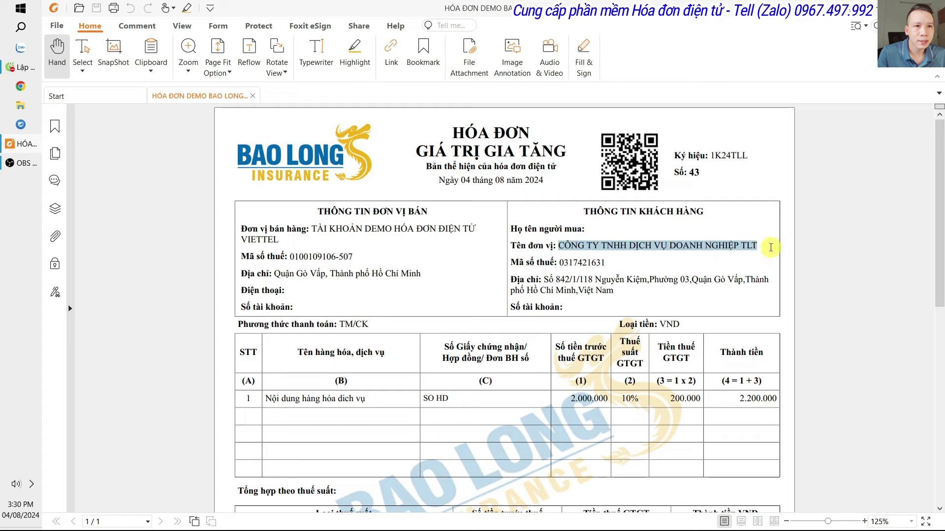
key("ctrl+c")
key("alt+Tab")
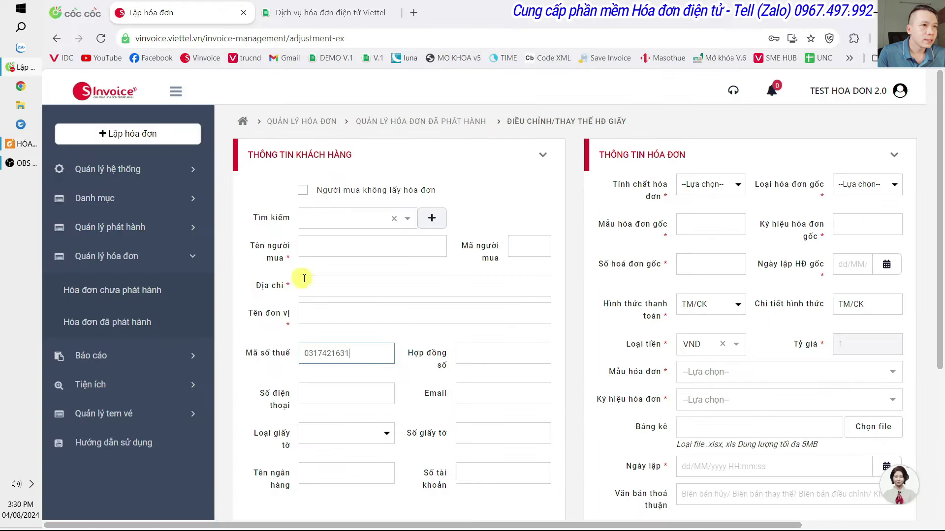
left_click(318, 305)
key("ctrl+v")
Step: Copy the customer's full address from the demo invoice PDF into the Địa chỉ field
left_click(24, 144)
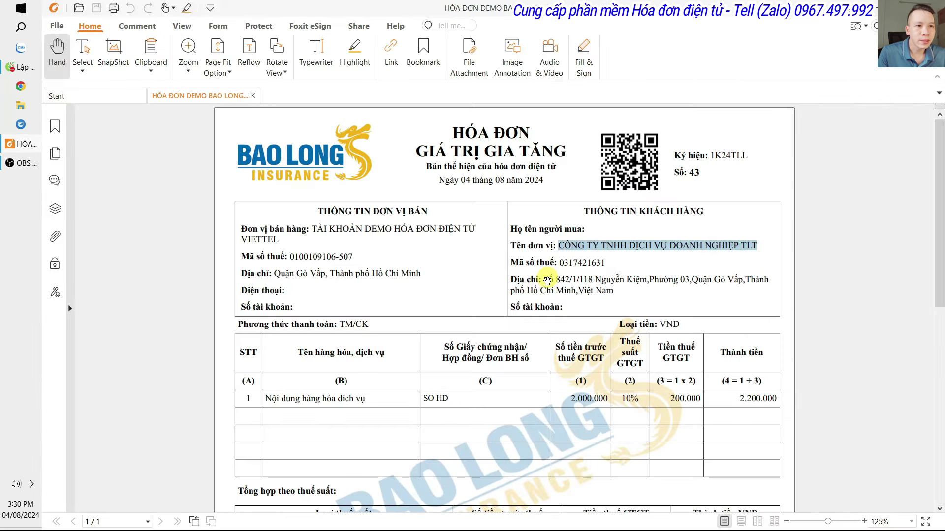
left_click(543, 284)
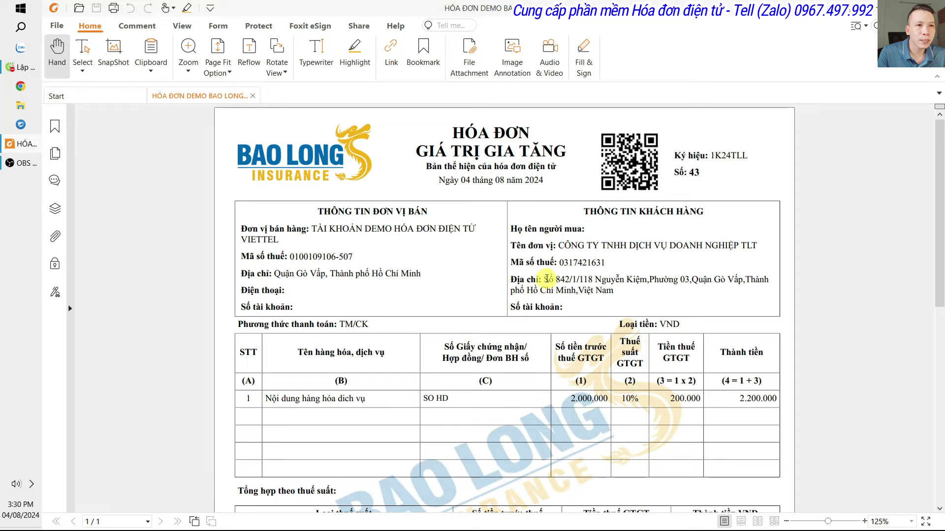
left_click_drag(545, 283, 615, 292)
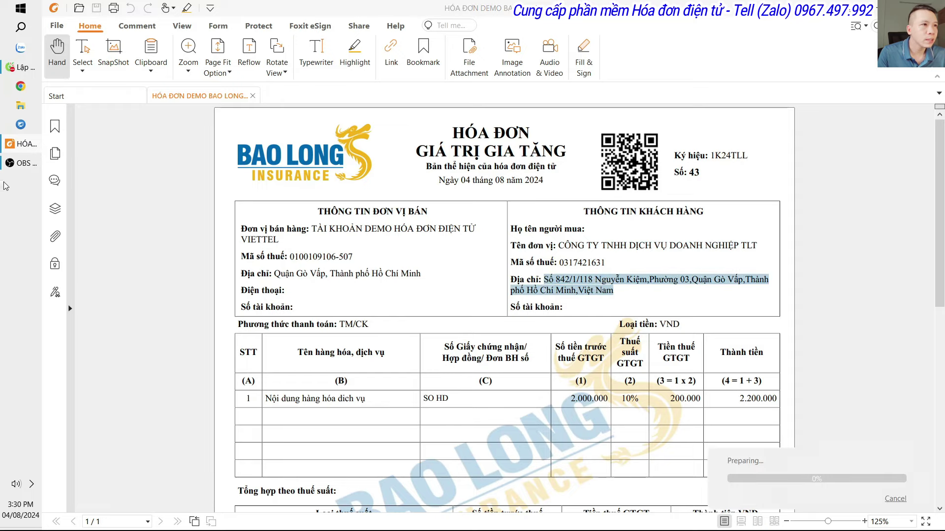
key("alt+Tab")
left_click(325, 287)
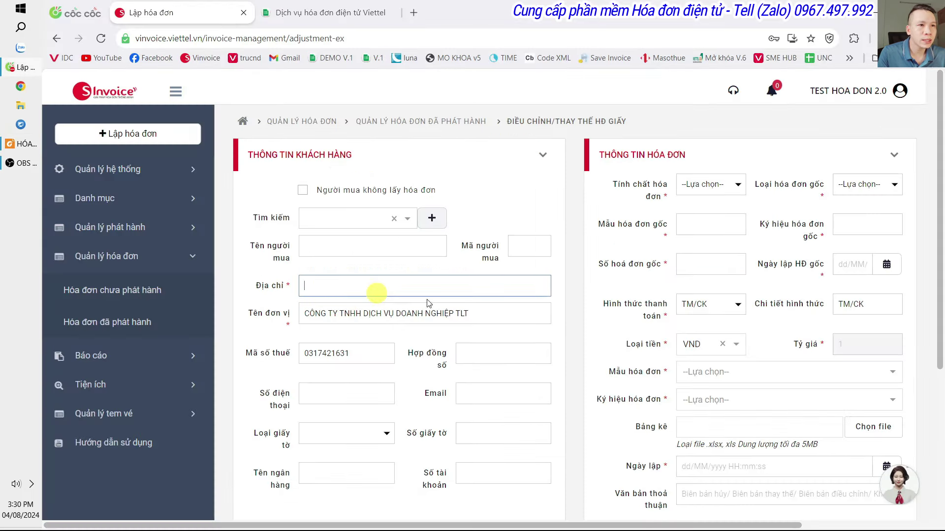
key("ctrl+v")
left_click(580, 283)
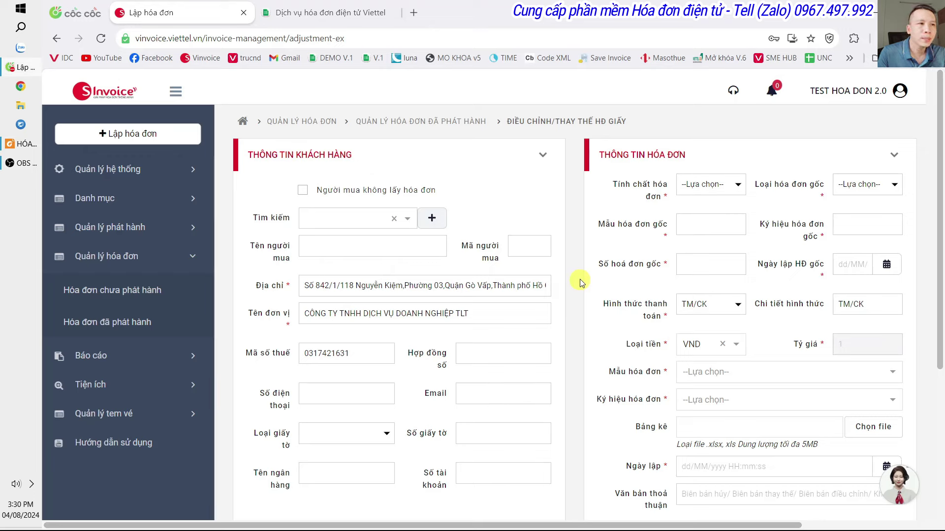
left_click_drag(245, 248, 298, 278)
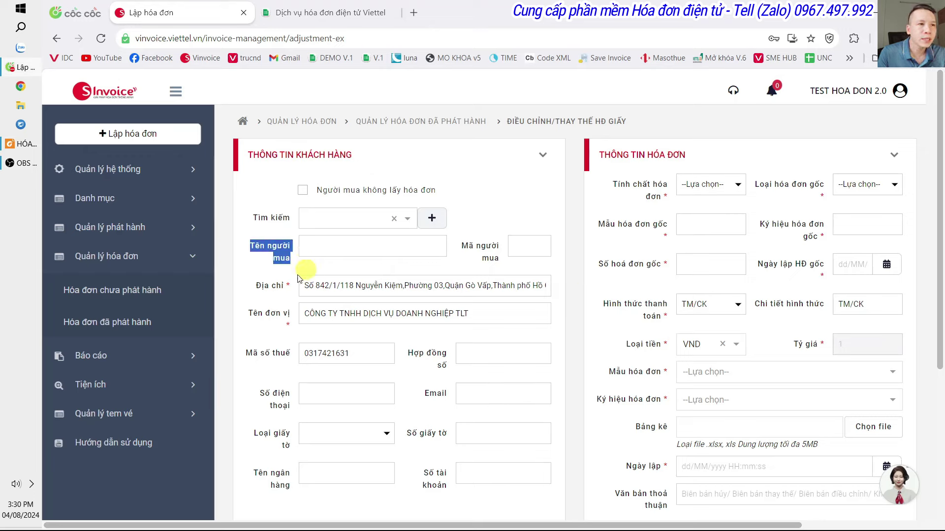
left_click(19, 143)
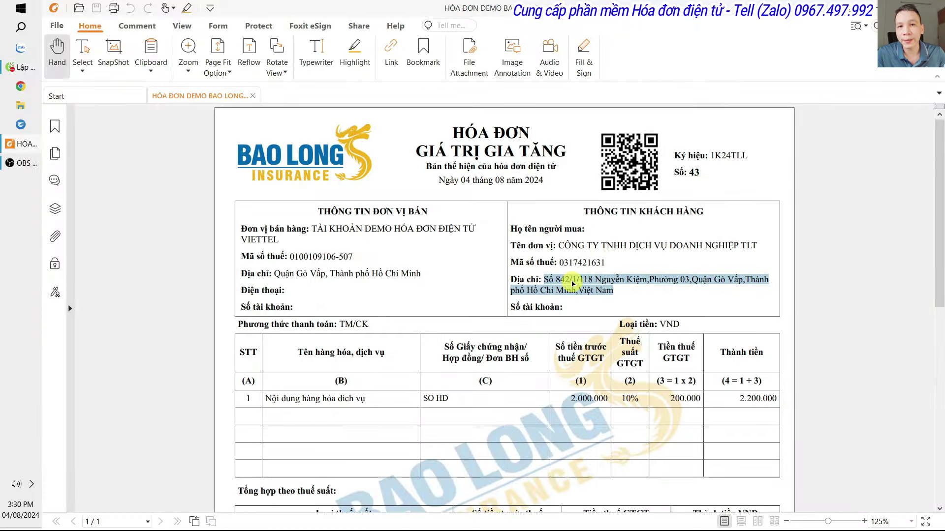
left_click(21, 88)
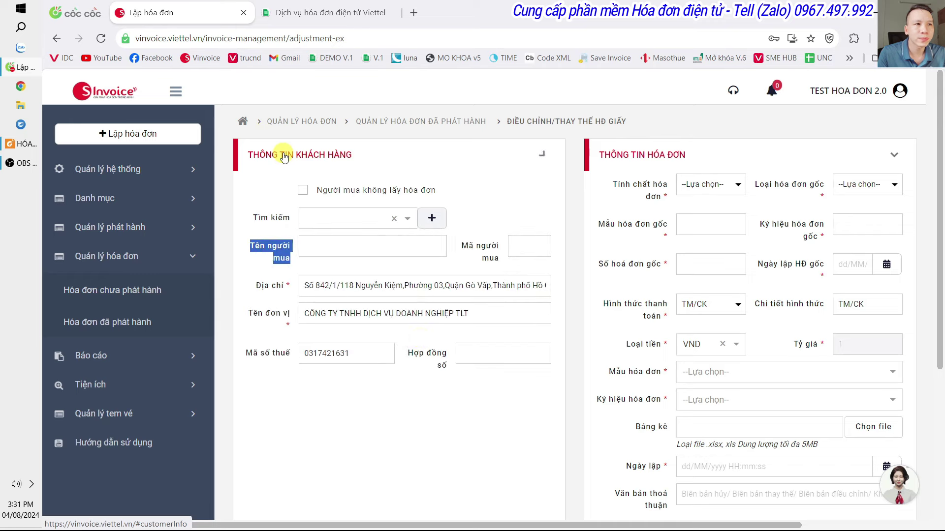
left_click(558, 249)
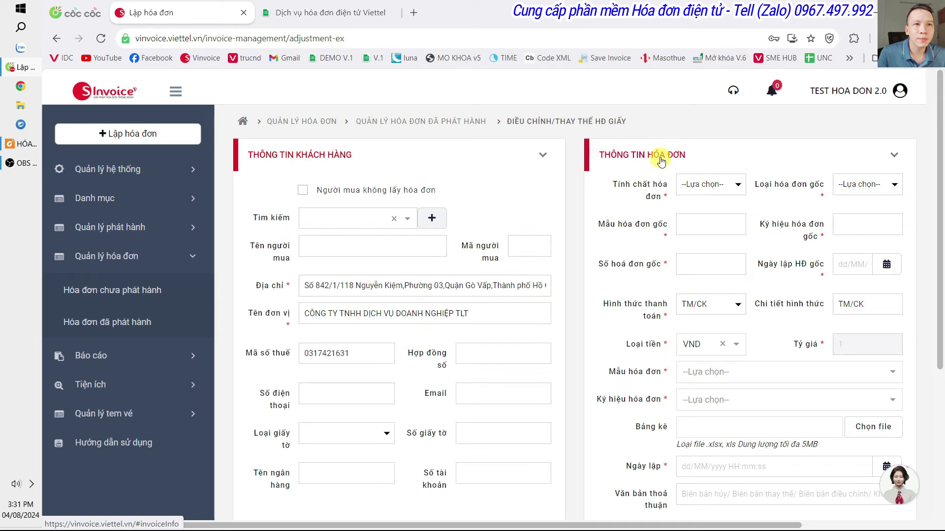
left_click_drag(611, 183, 676, 234)
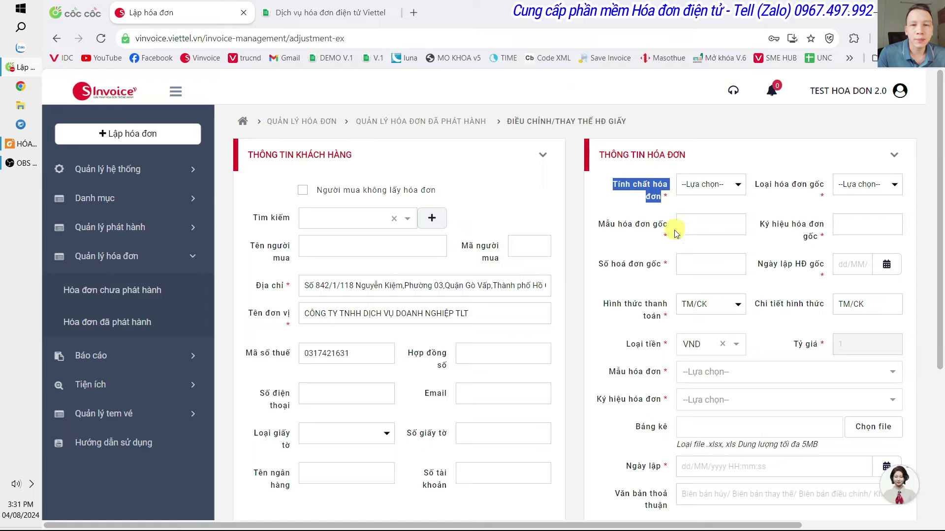
Step: Set the invoice nature to Hóa đơn điều chỉnh tiền and the original invoice type to Hóa đơn TT78
left_click(738, 184)
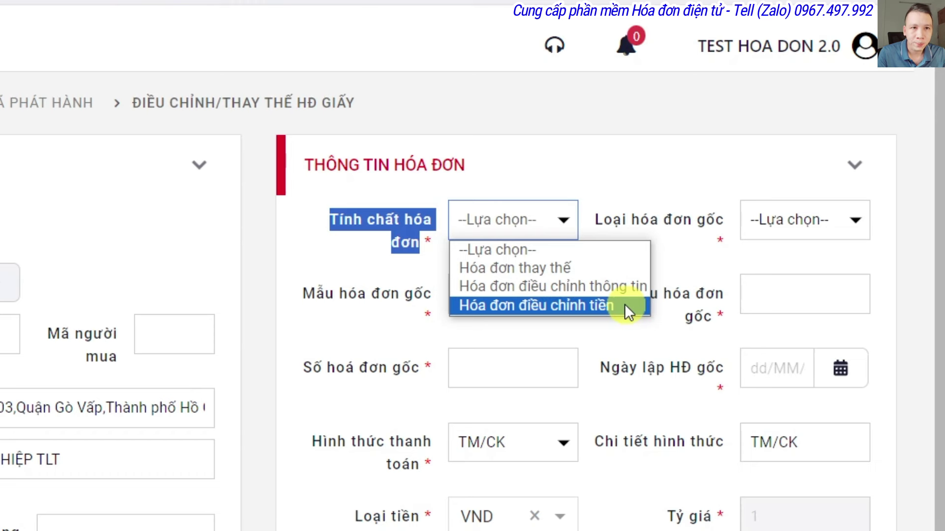
left_click(658, 148)
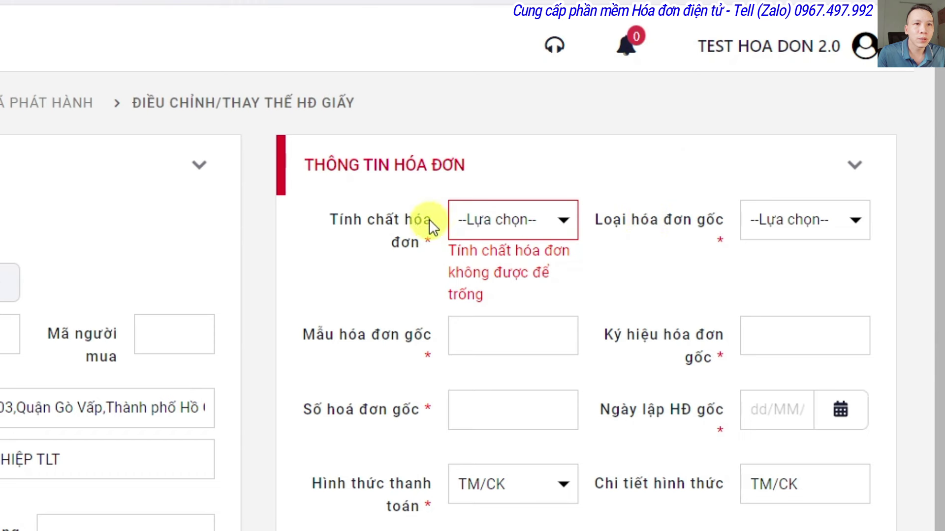
left_click(562, 217)
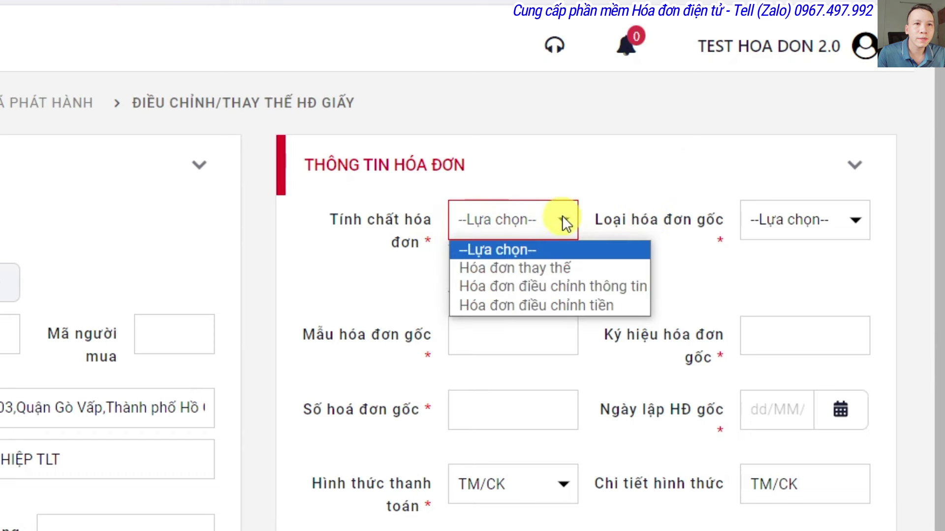
left_click(602, 305)
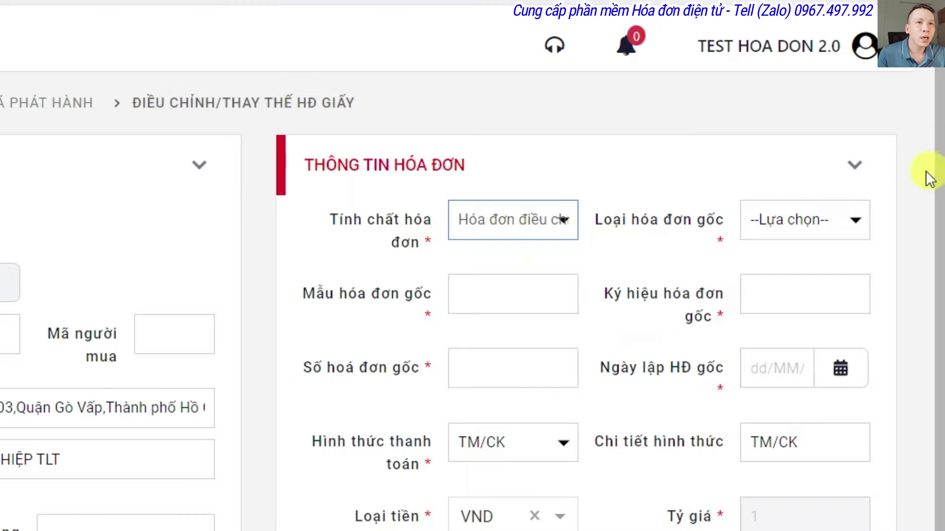
left_click(826, 221)
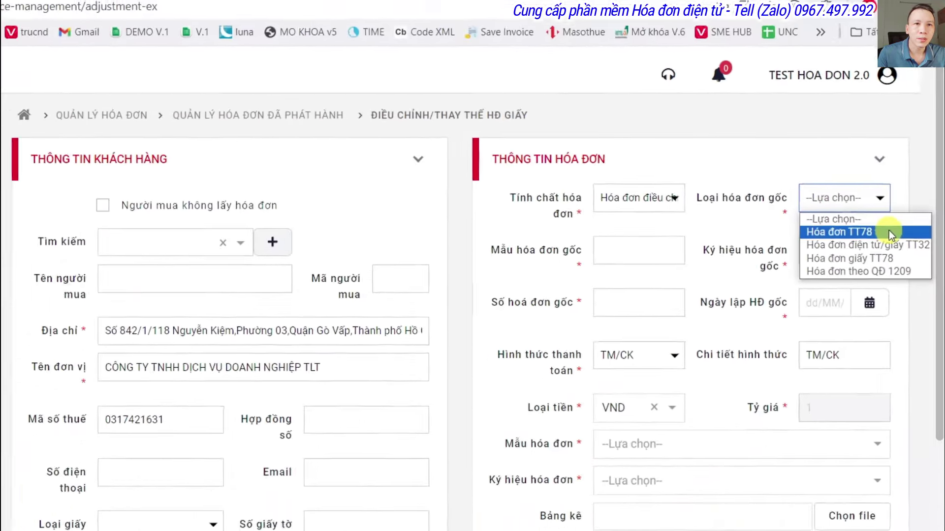
left_click(867, 267)
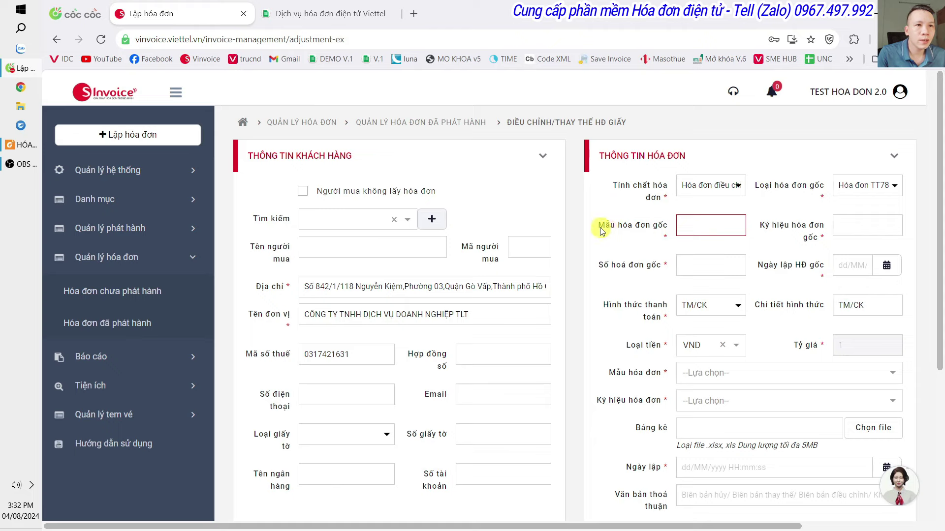
Step: Check the series in the demo invoice PDF and set Mẫu hóa đơn gốc to 1 in the adjustment form
left_click_drag(599, 226, 672, 231)
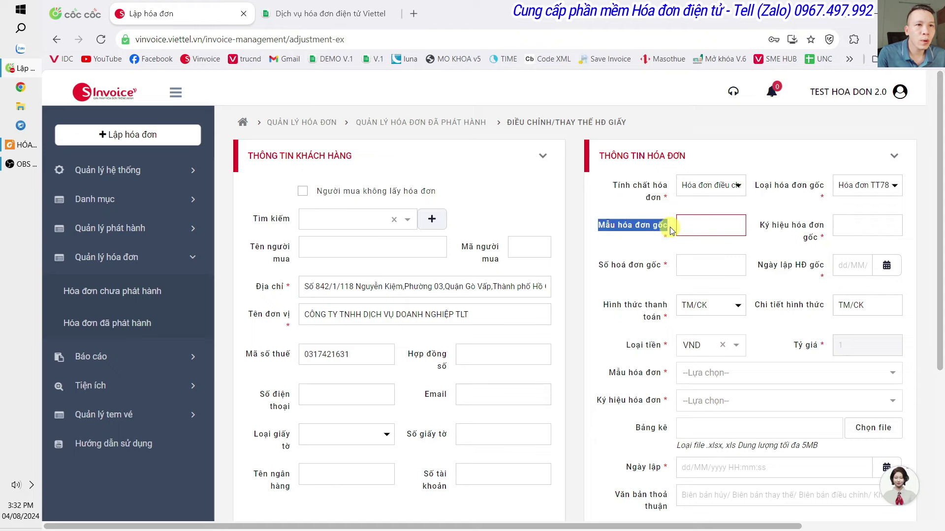
left_click(22, 145)
left_click(716, 174)
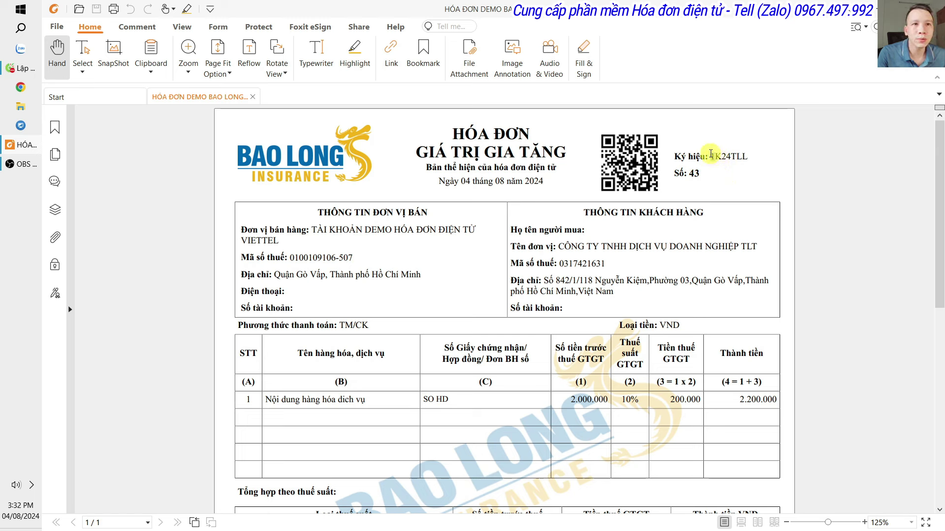
left_click(19, 68)
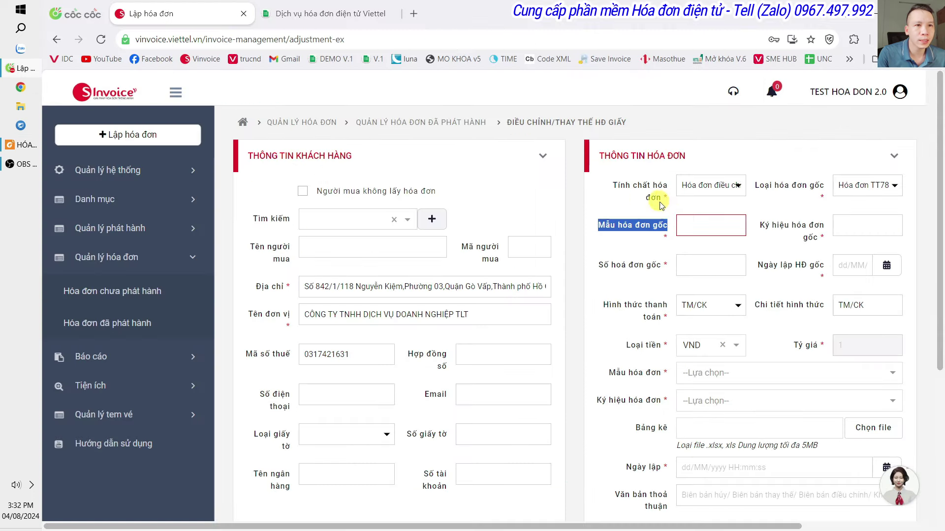
left_click(689, 225)
type("1")
key("Tab")
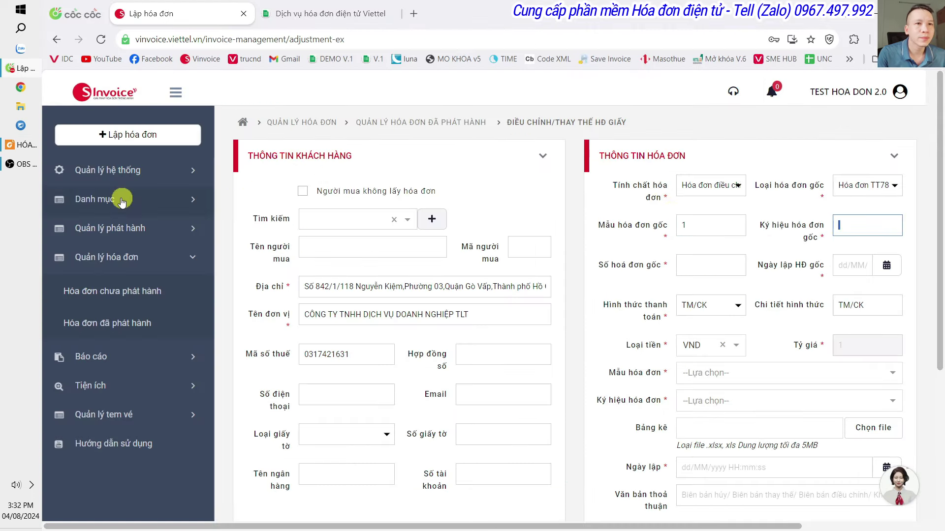
Step: Copy the series K24TLL, without the leading 1, from the demo invoice PDF into the Ký hiệu hóa đơn gốc field
left_click(22, 147)
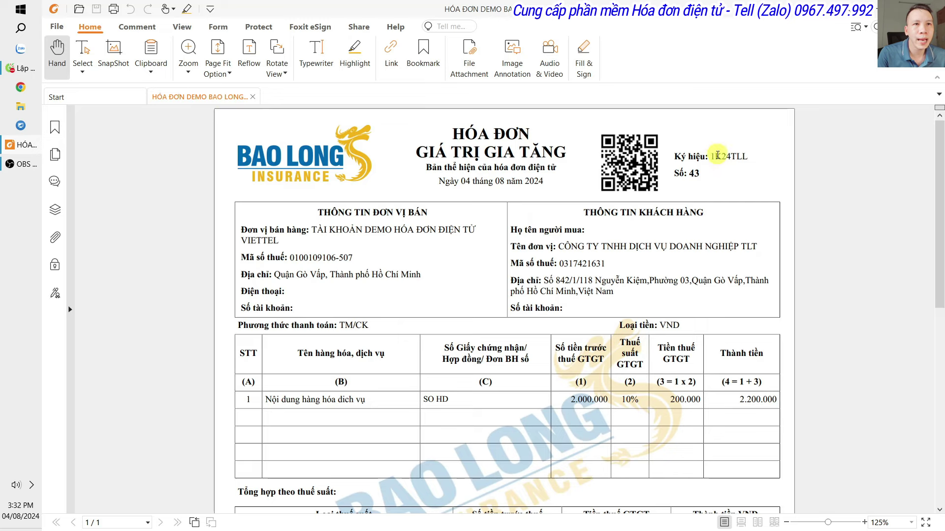
double_click(718, 156)
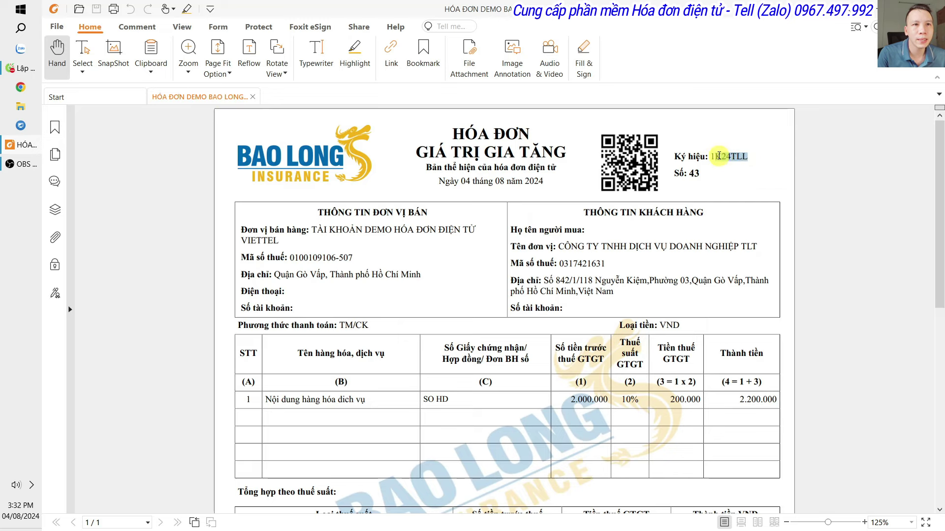
key("ctrl+c")
key("alt+Tab")
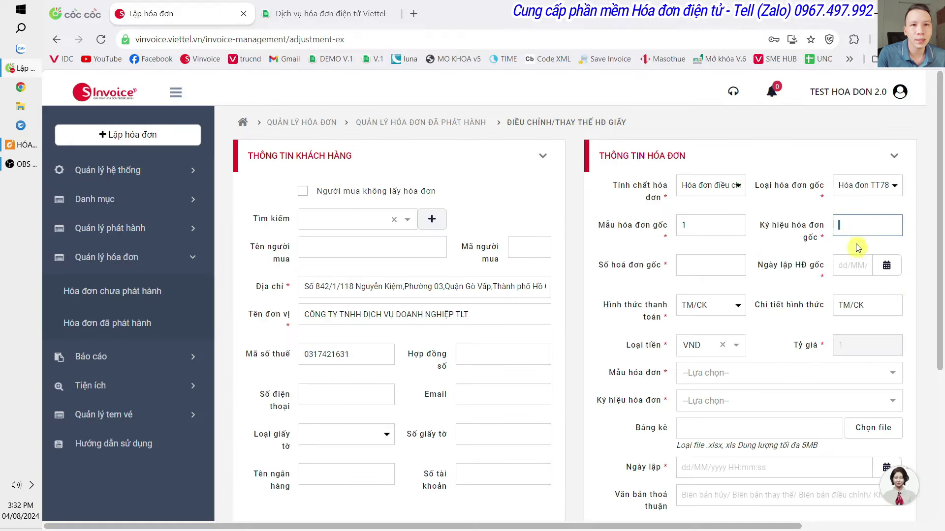
key("ctrl+v")
key("ctrl+a")
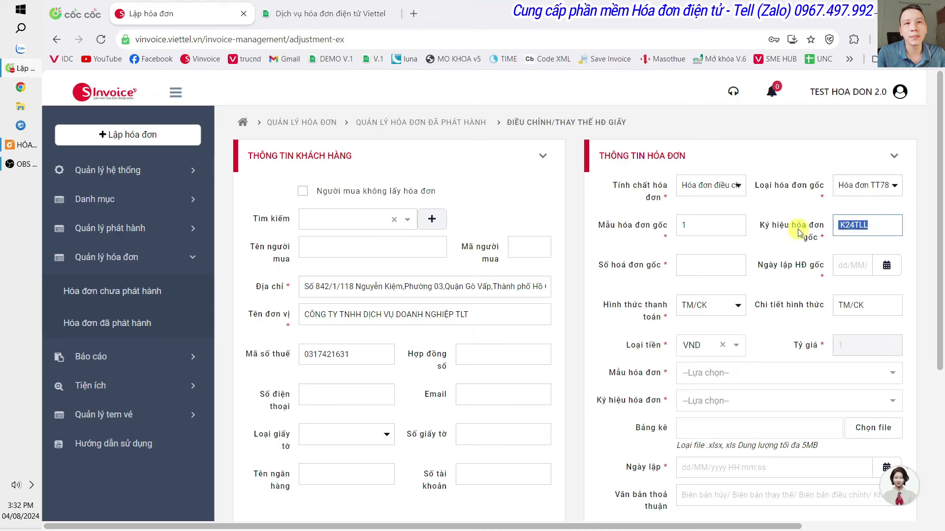
key("BackSpace")
key("ctrl+v")
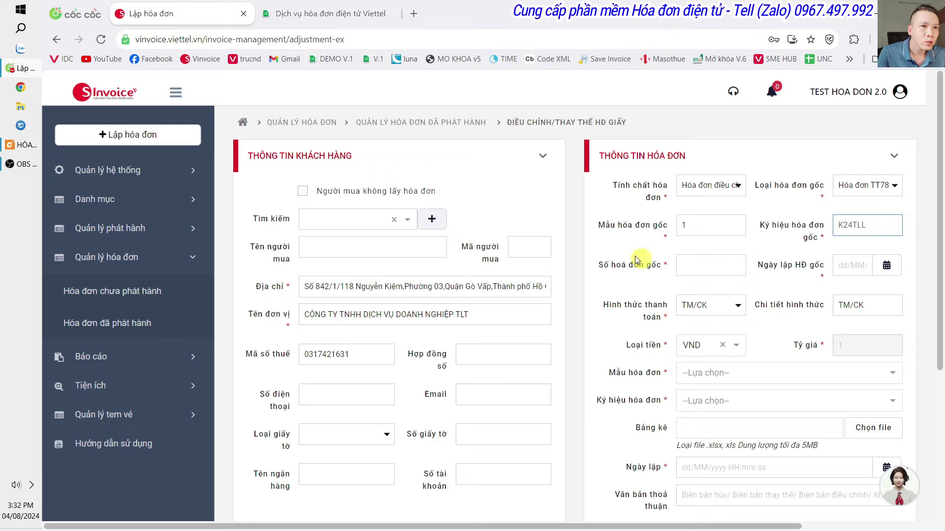
Step: Check the invoice number in the demo invoice PDF and set Số hoá đơn gốc to 43
left_click(24, 147)
left_click(694, 172)
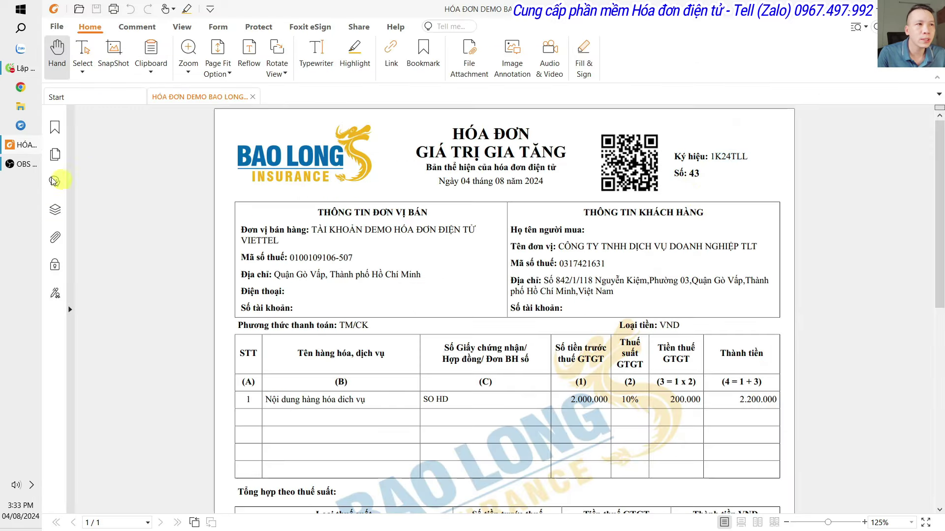
left_click(19, 68)
left_click(685, 267)
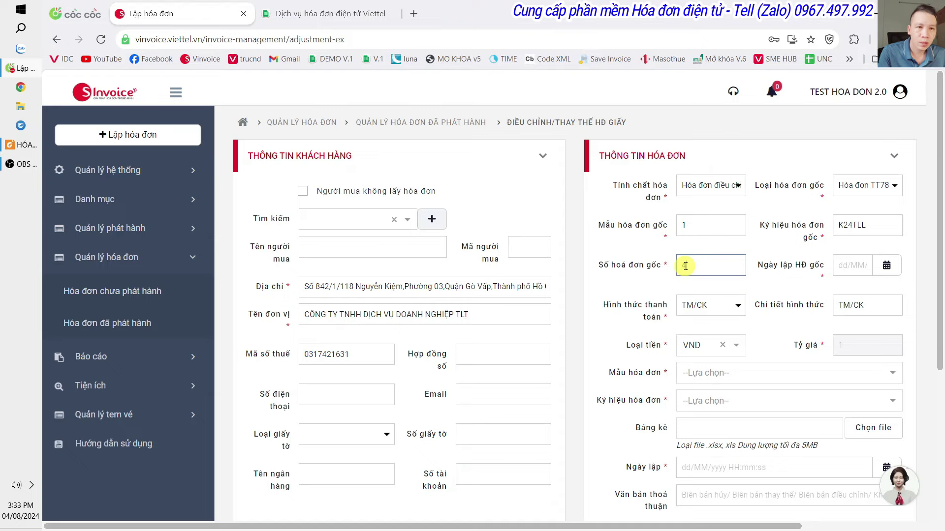
type("43")
Step: Check the issue date in the demo invoice PDF and set Ngày lập HĐ gốc to 04/08/2024
left_click(901, 268)
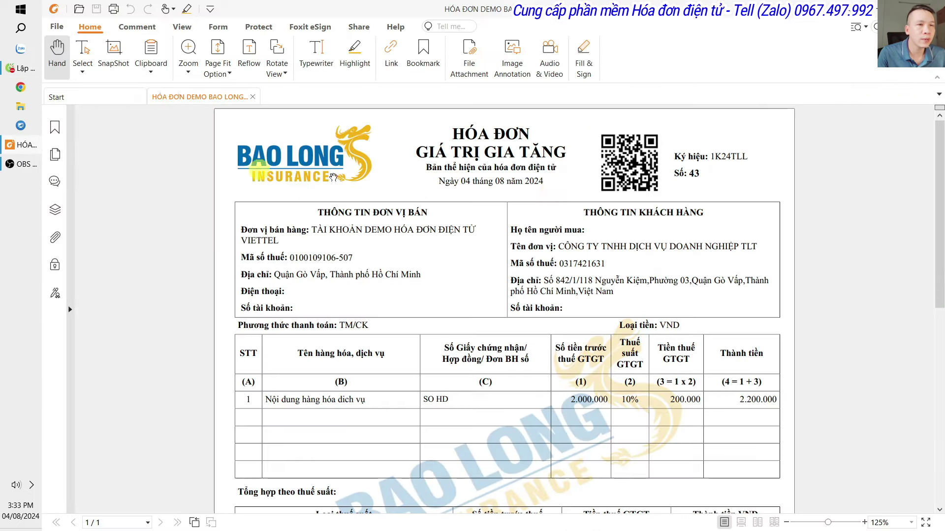
left_click(21, 144)
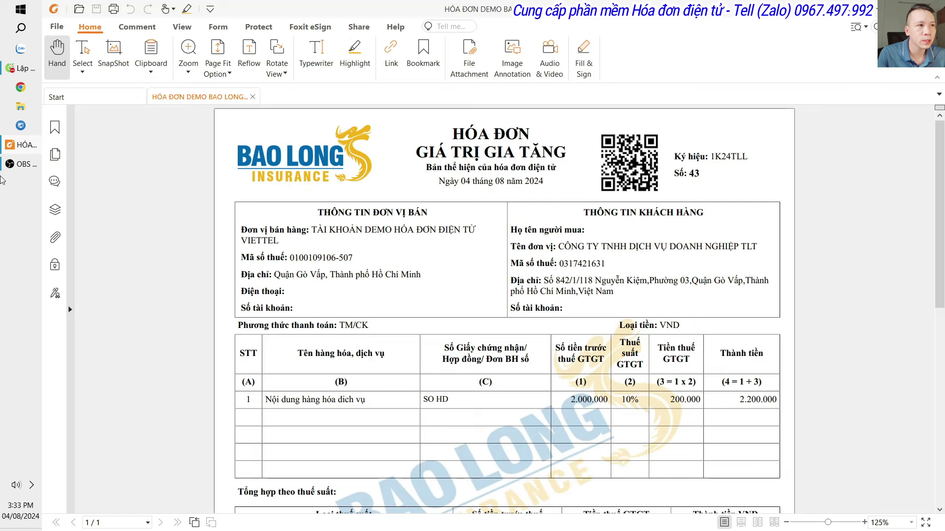
left_click(21, 148)
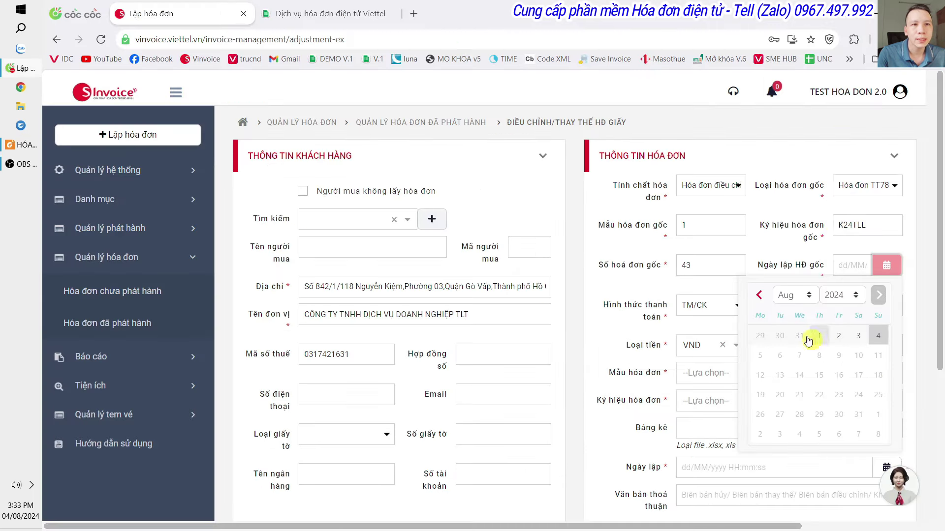
left_click(876, 338)
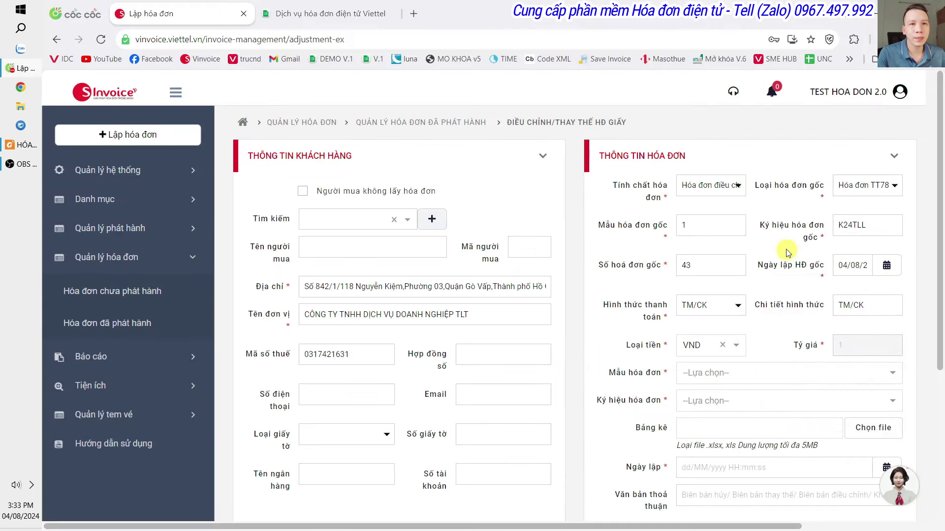
left_click_drag(597, 225, 682, 232)
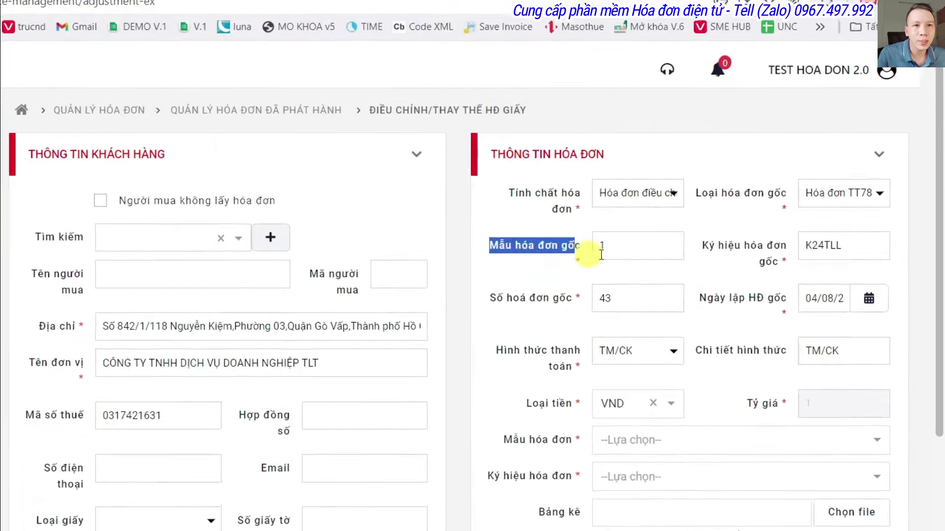
left_click_drag(601, 254, 875, 303)
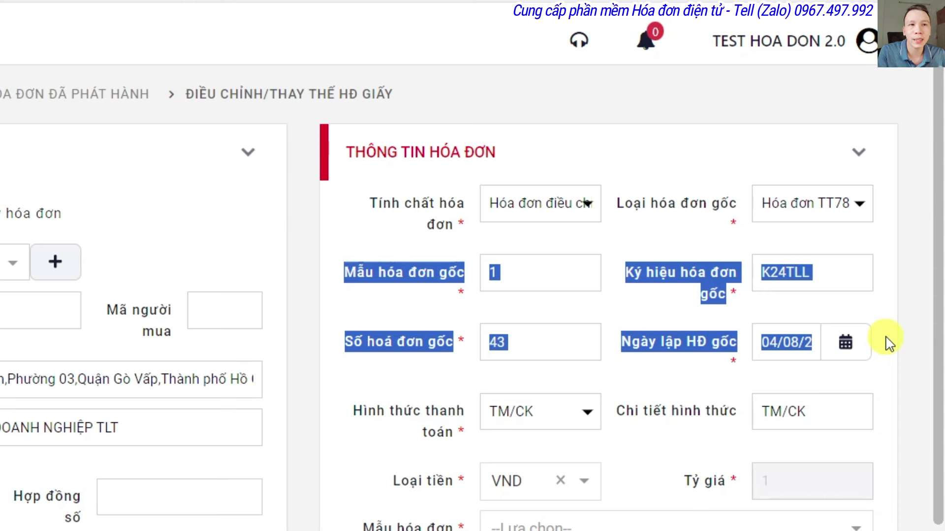
left_click(646, 305)
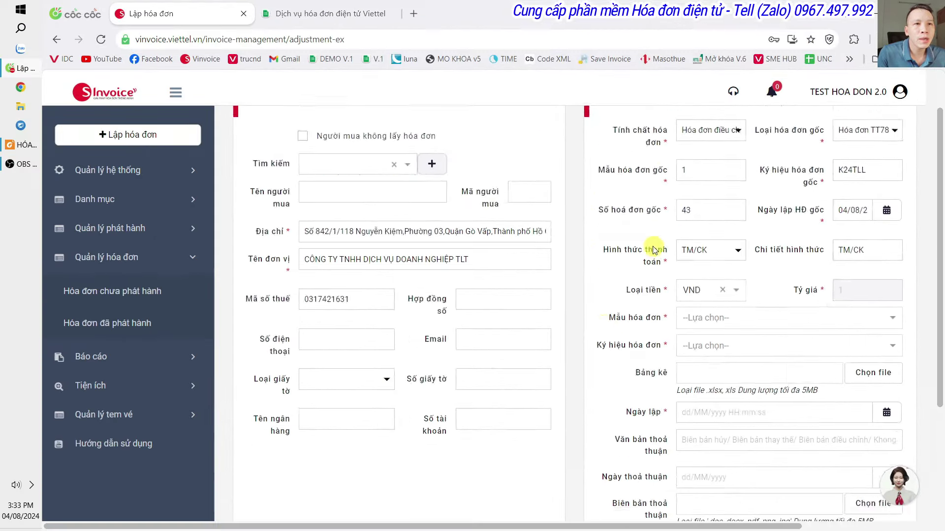
Step: Set the payment method (Hình thức thanh toán) to Tiền mặt/Chuyển khoản
scroll(766, 206, "down", 3)
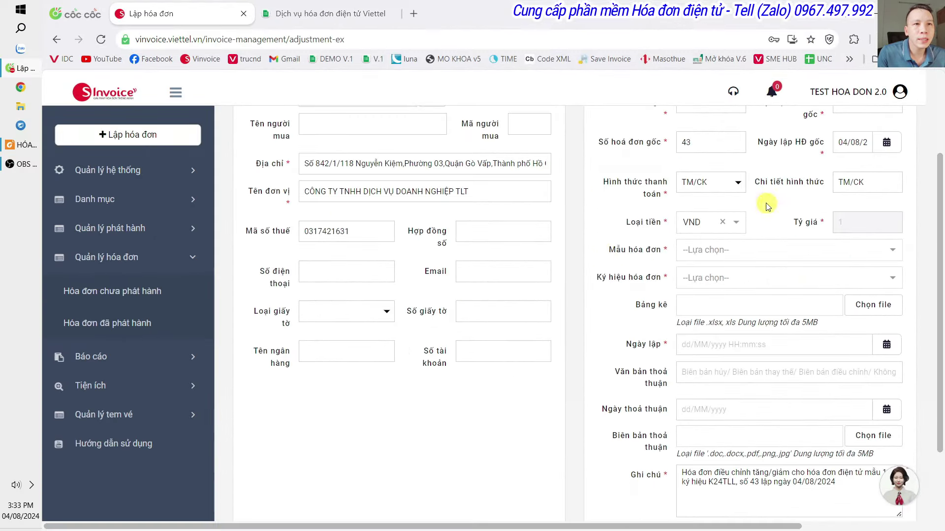
left_click(741, 181)
left_click(749, 248)
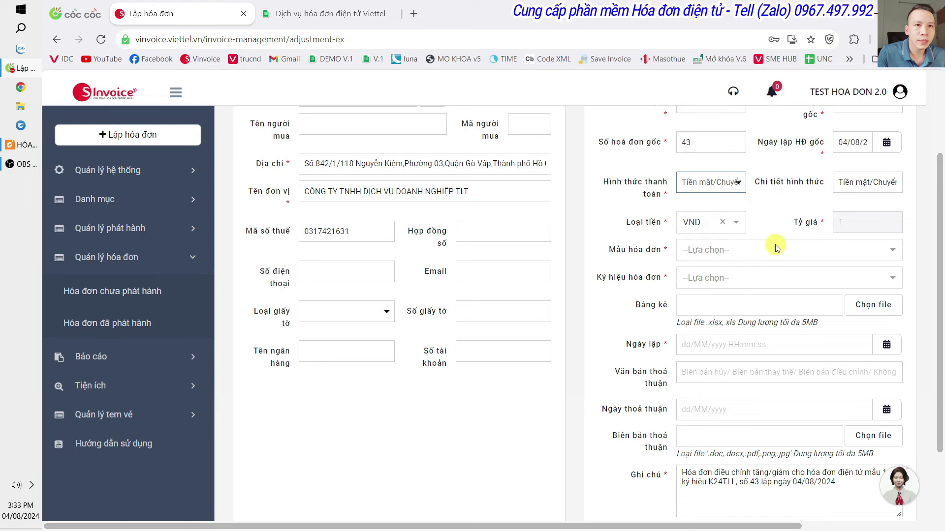
Step: Keep the currency as VND and choose the invoice template 1/188 - HDDT BAO HIEM BAO LONG for Mẫu hóa đơn
scroll(774, 247, "down", 2)
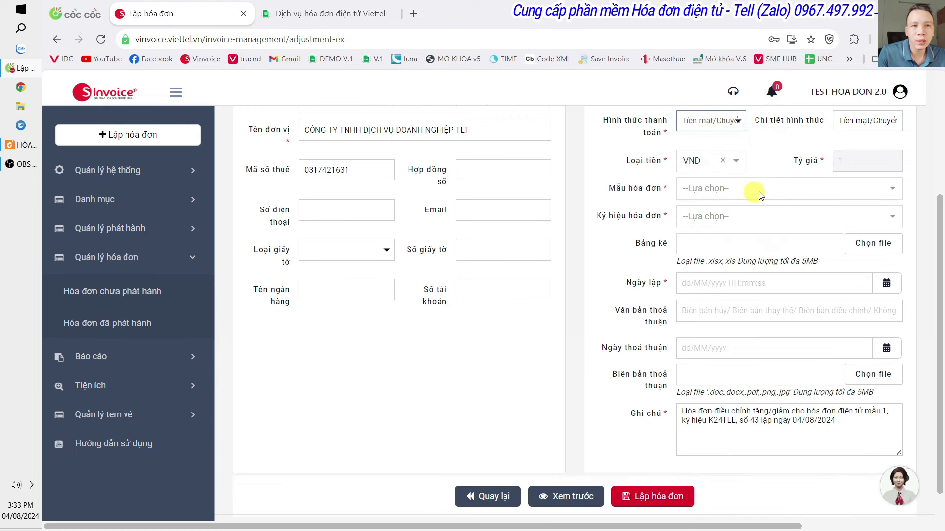
left_click(737, 161)
left_click(737, 162)
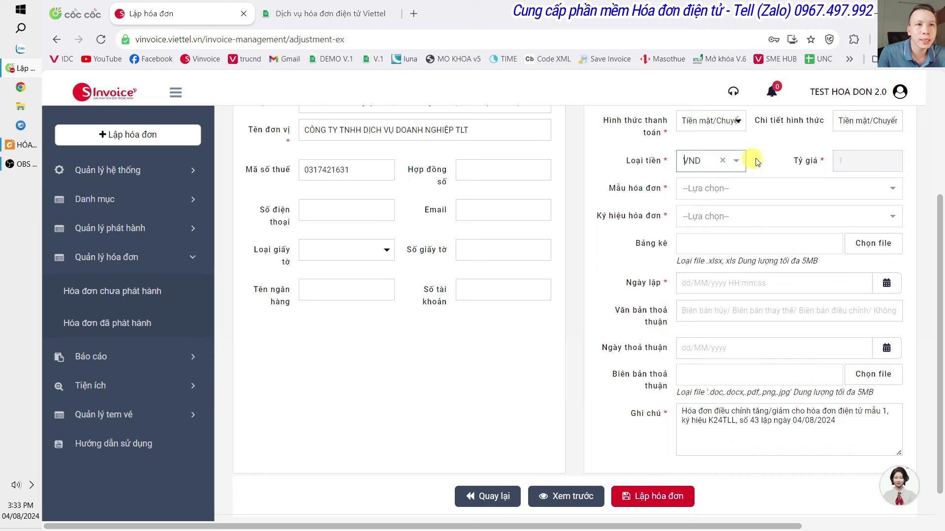
left_click(719, 189)
type("1/")
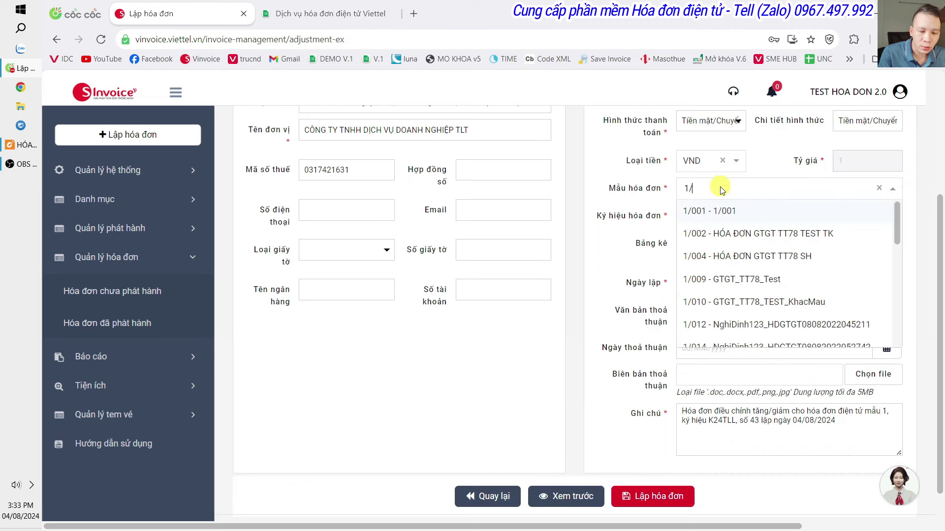
type("188")
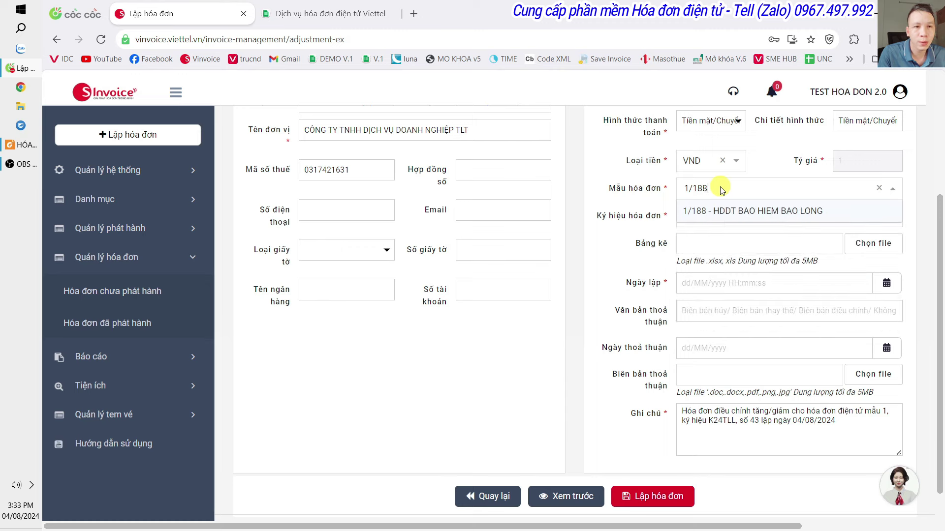
left_click(711, 212)
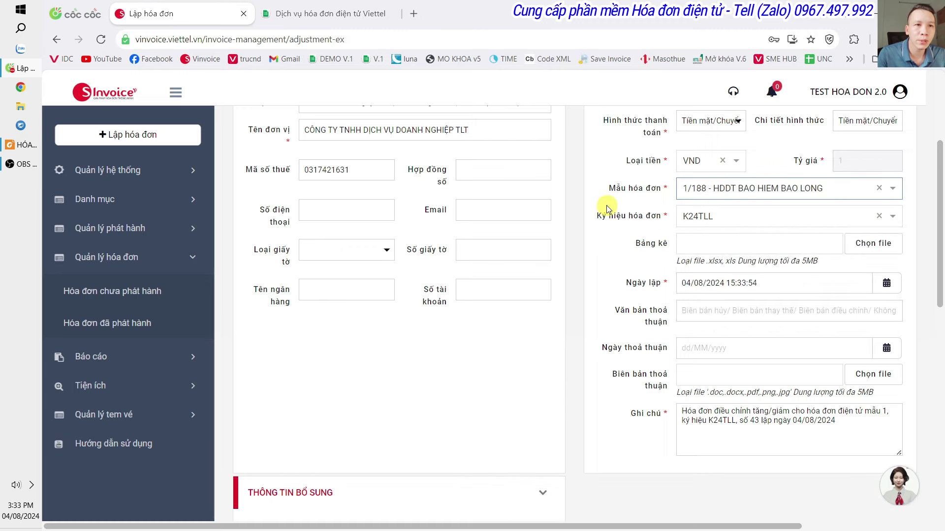
Step: Copy the item name Nội dung hàng hóa dịch vụ from the demo invoice PDF into the Hàng hóa field of invoice detail row 1
scroll(610, 206, "up", 3)
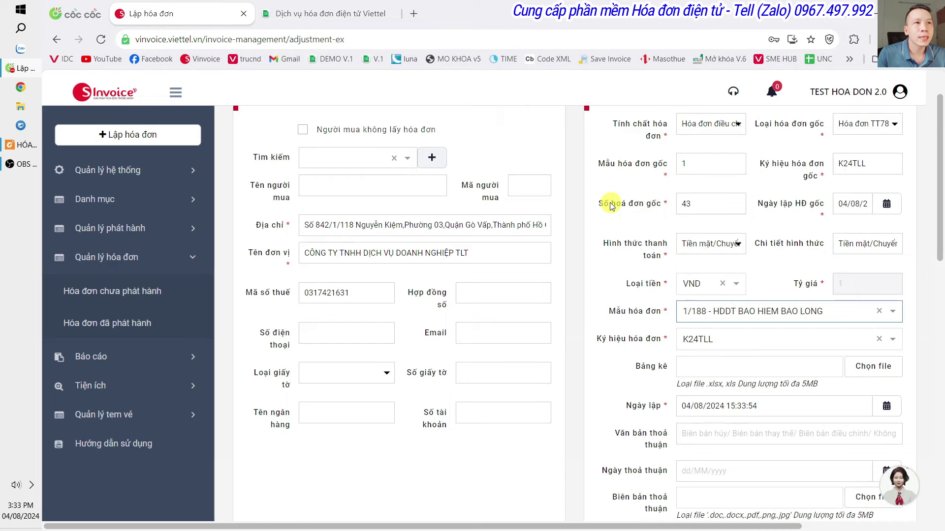
scroll(610, 206, "up", 2)
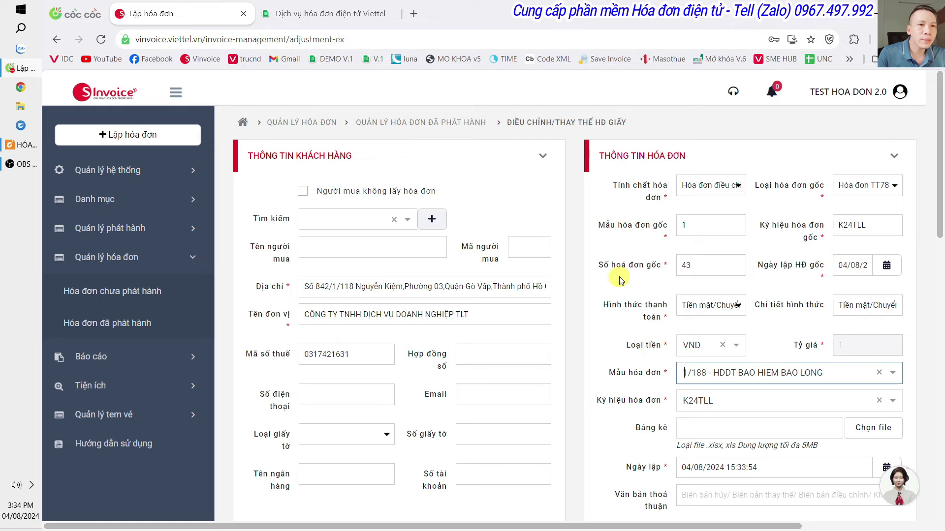
scroll(606, 303, "down", 13)
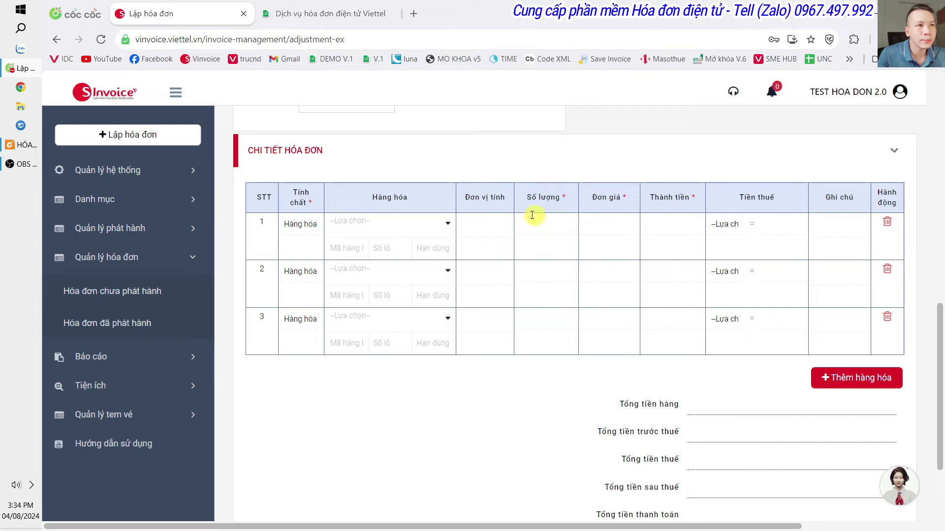
left_click(3, 146)
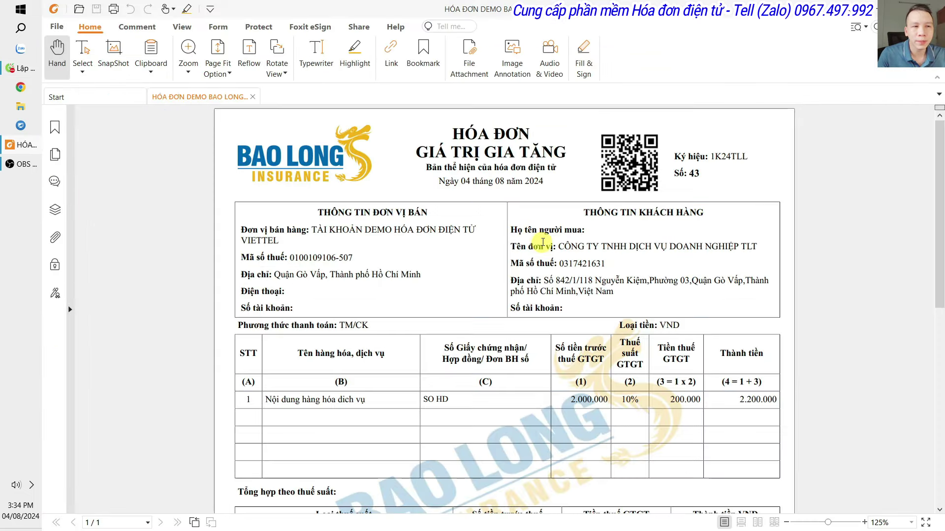
scroll(541, 241, "down", 3)
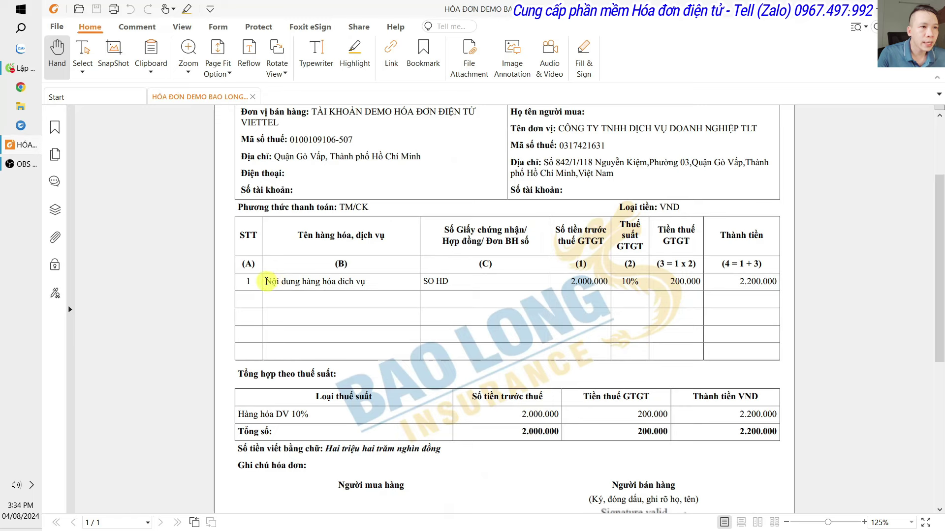
left_click_drag(266, 282, 367, 283)
key("ctrl+c")
key("alt+Tab")
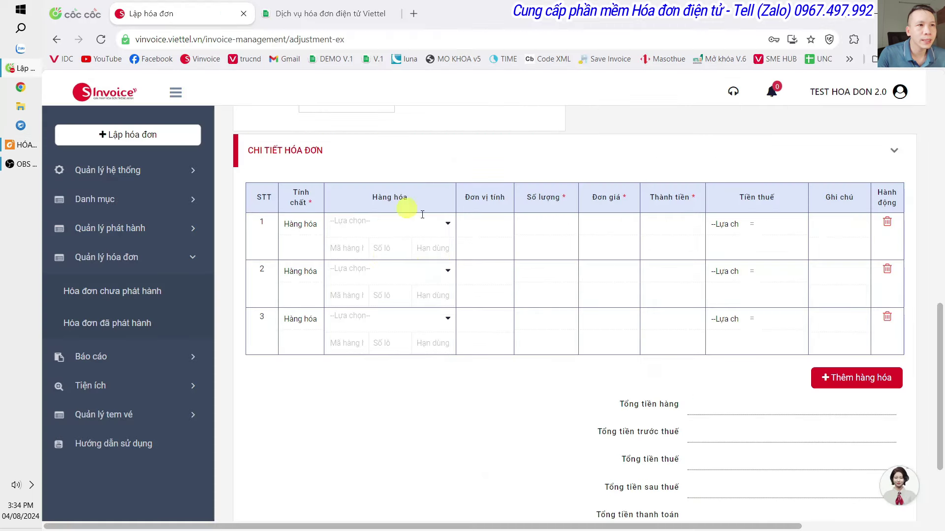
left_click(359, 224)
key("ctrl+v")
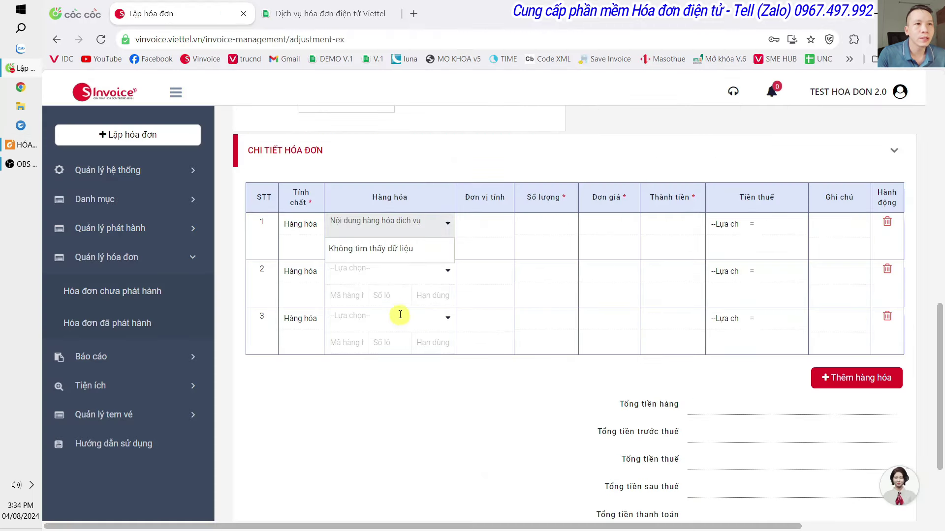
Step: Copy the contract number text SO HD from the demo invoice PDF into the Số lô field of invoice detail row 1
key("alt+Tab")
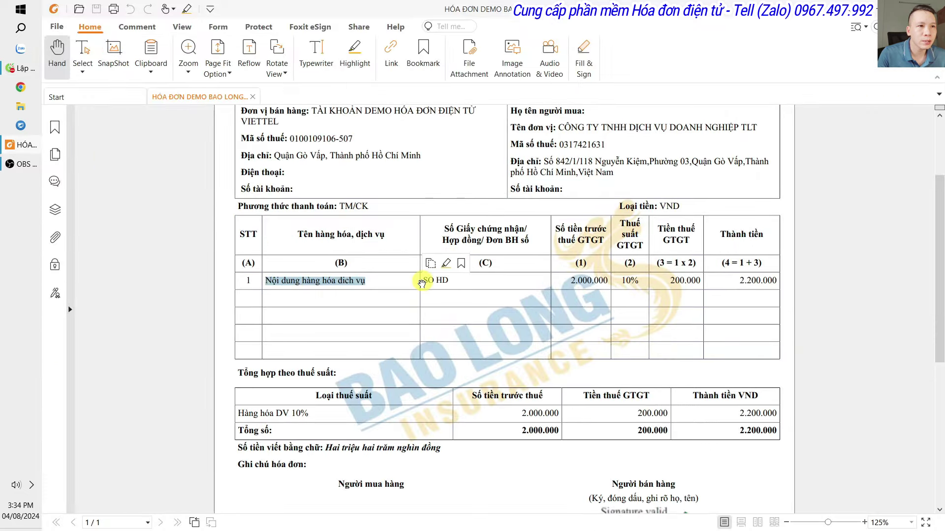
left_click(427, 280)
left_click_drag(426, 280, 448, 280)
key("ctrl+c")
key("alt+Tab")
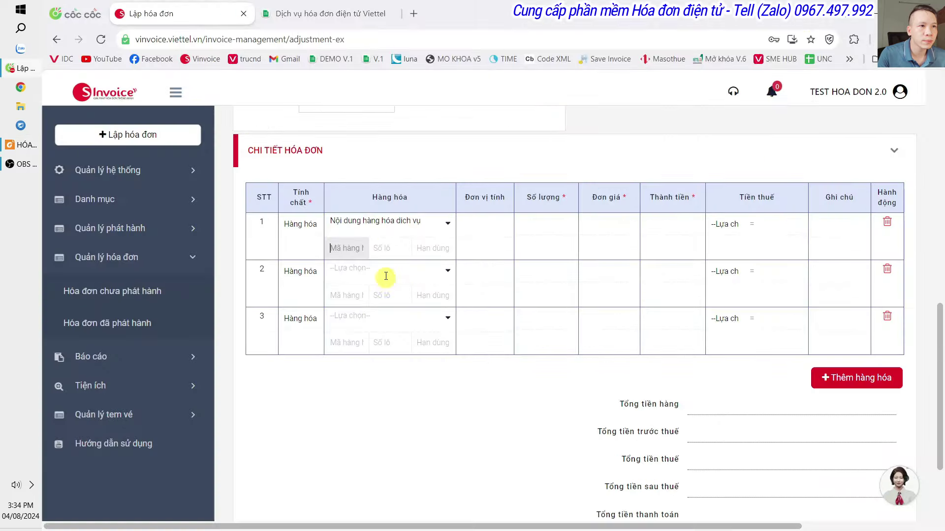
left_click(382, 248)
key("ctrl+v")
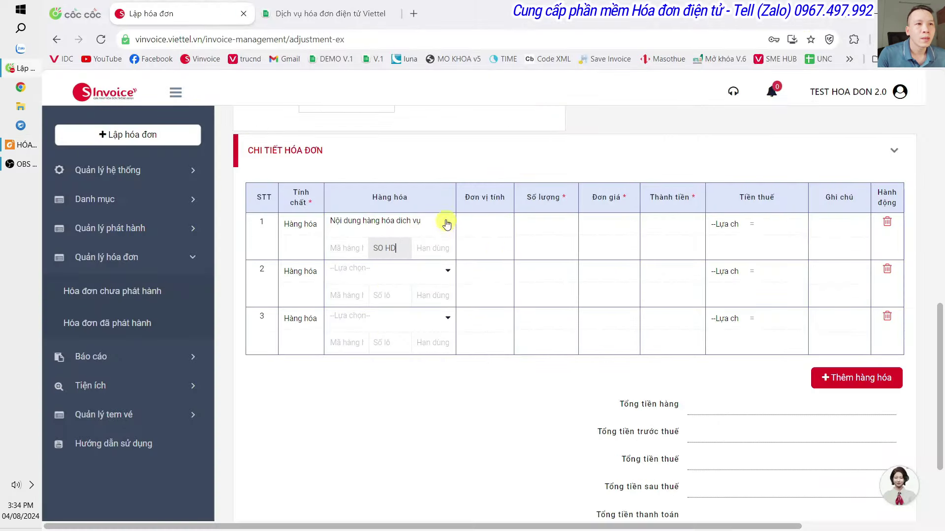
Step: Set the quantity to 1 and the unit price (Đơn giá) to 500.000 in detail row 1, consulting the demo invoice PDF's pre-tax amount
left_click(543, 222)
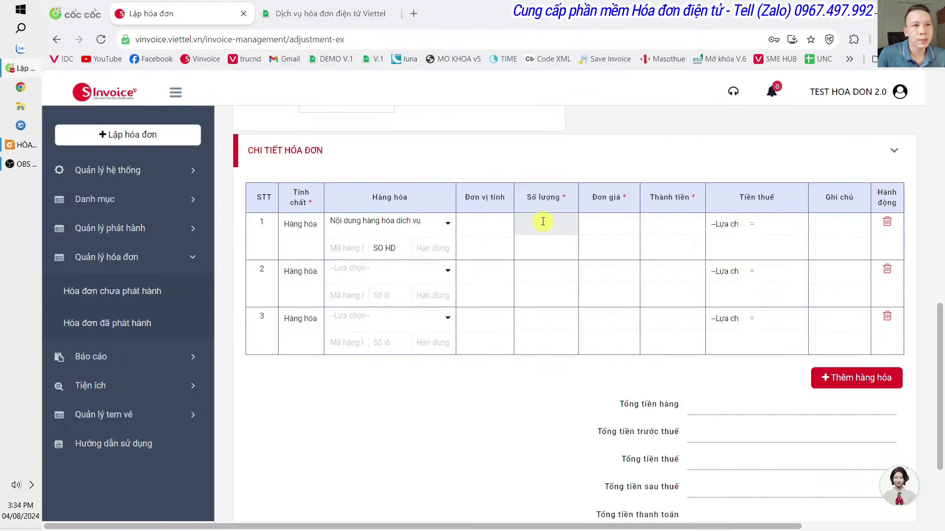
type("1")
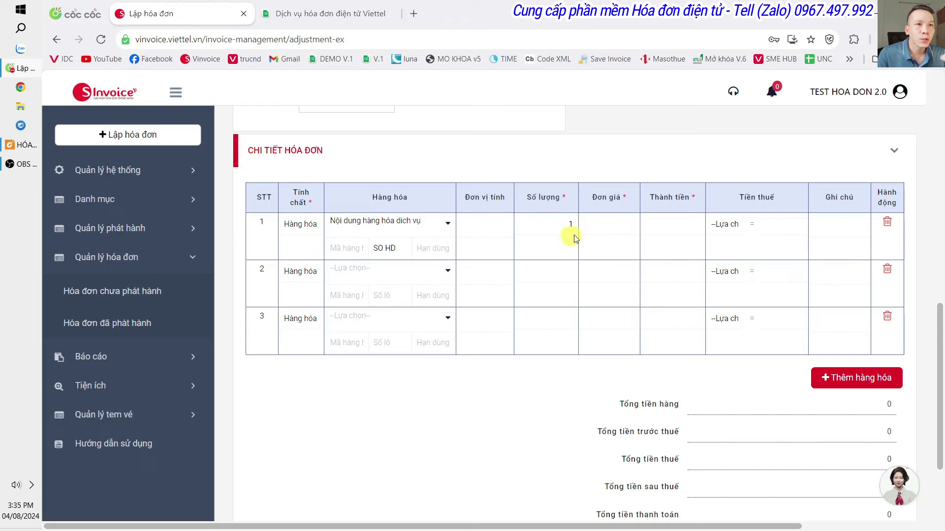
key("alt+Tab")
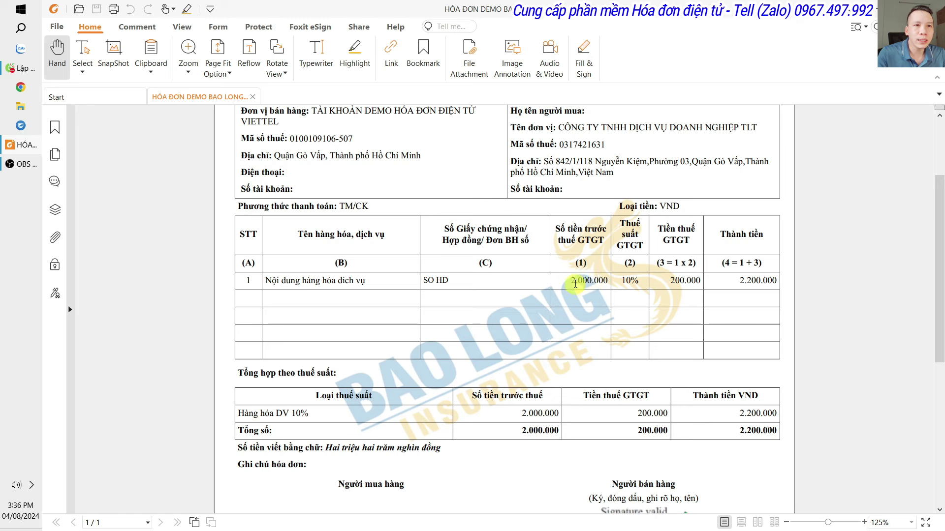
triple_click(575, 282)
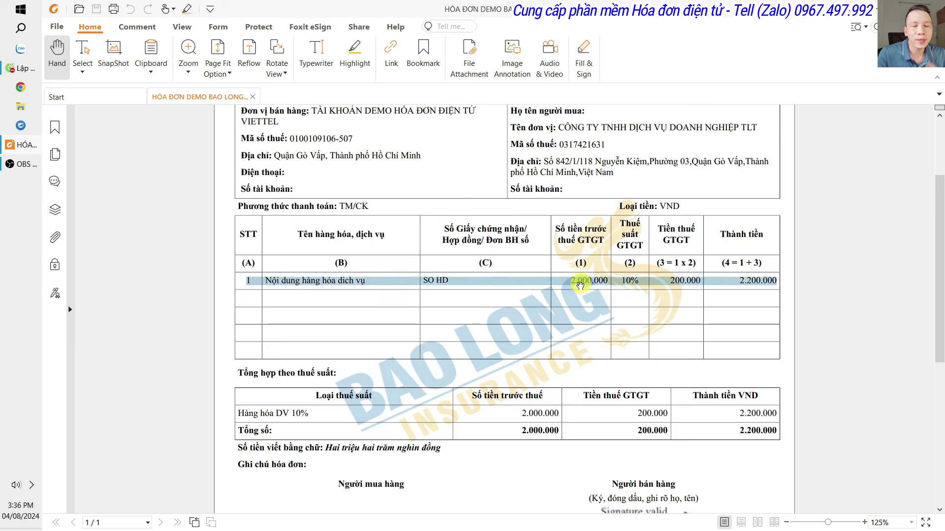
double_click(581, 284)
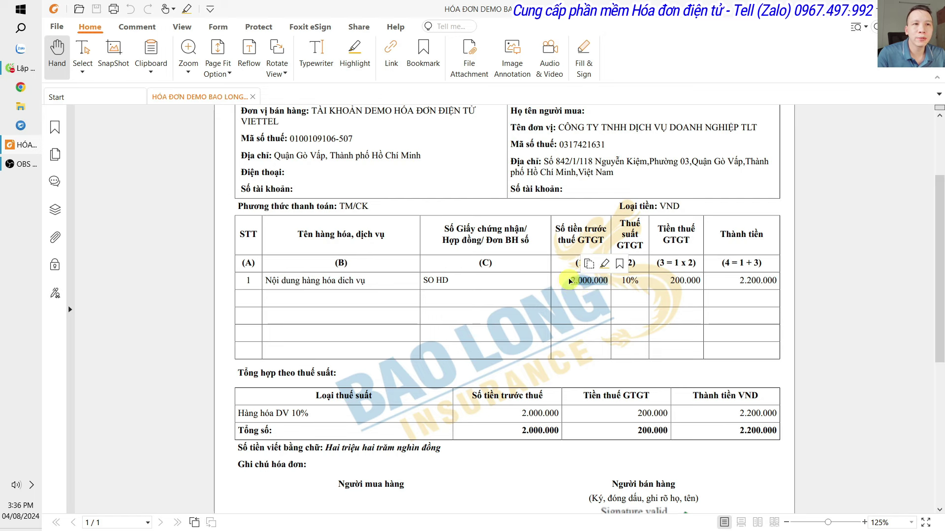
key("alt+Tab")
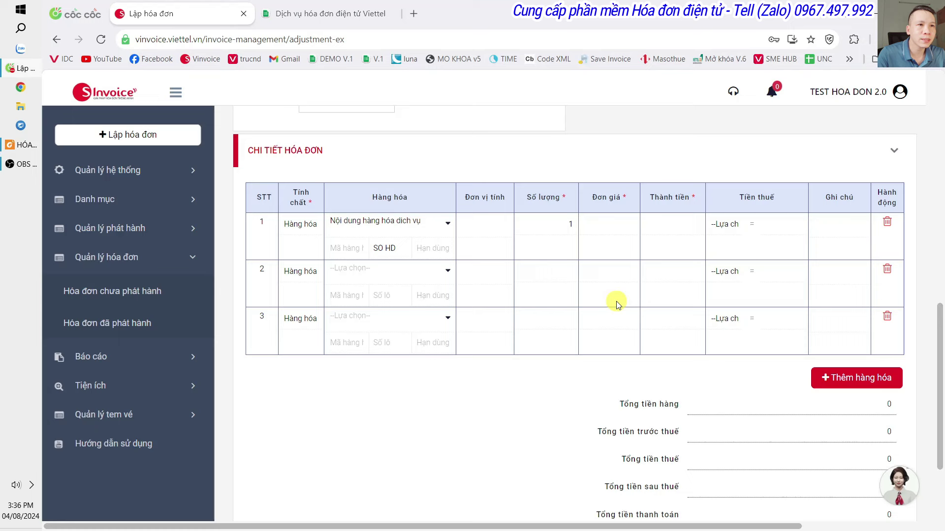
left_click(616, 226)
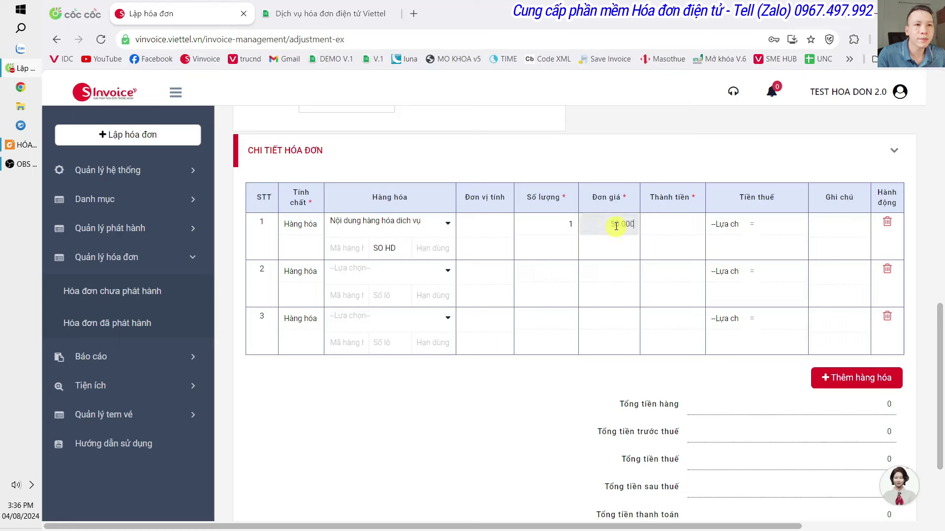
left_click(658, 232)
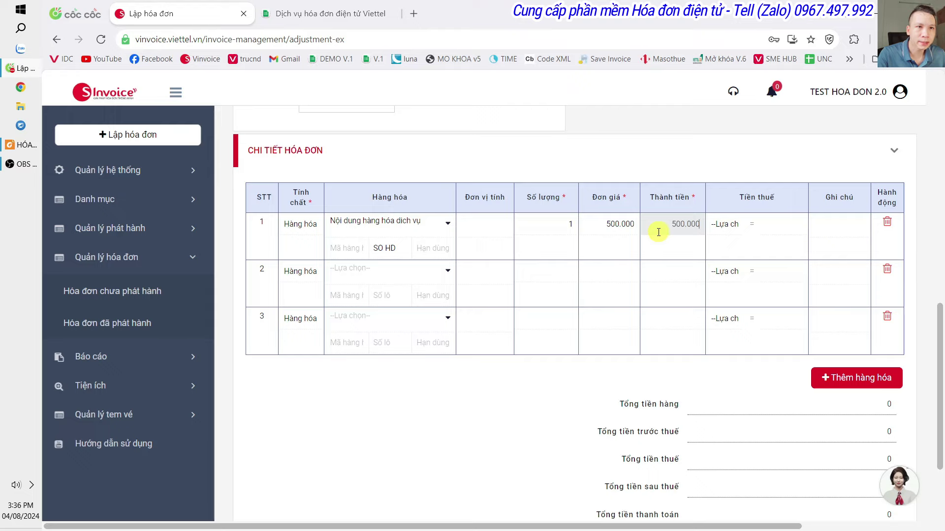
Step: Check the tax rate in the demo invoice PDF, and set row 1's tax rate to 10% and tax amount to 50.000
key("alt+Tab")
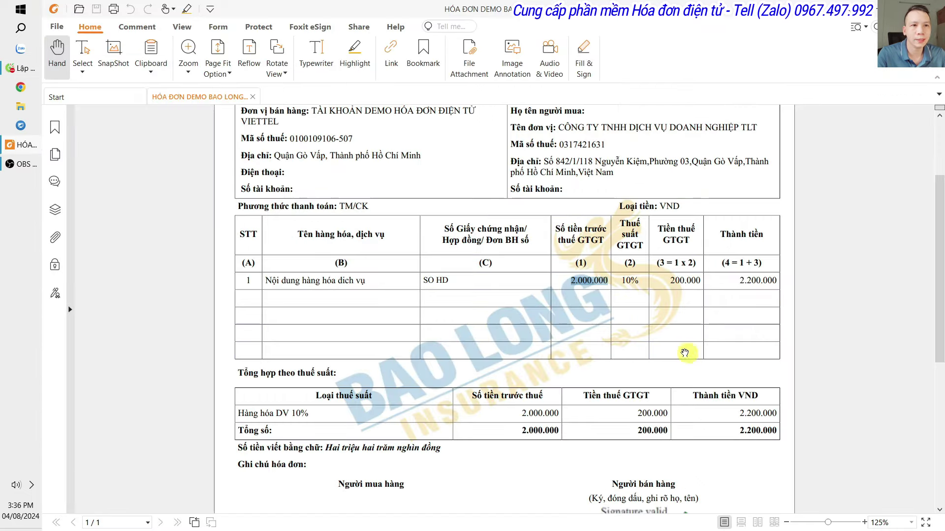
key("alt+Tab")
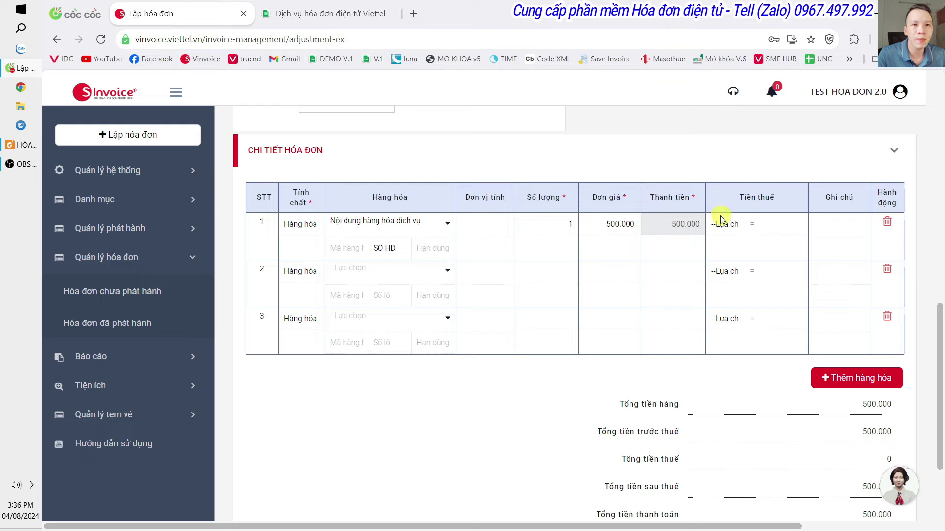
left_click(9, 144)
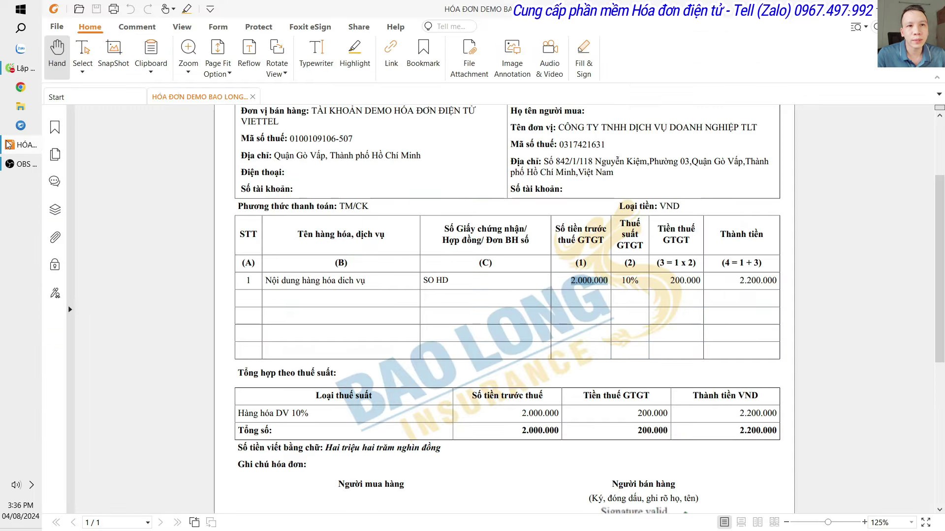
left_click(9, 144)
left_click(733, 223)
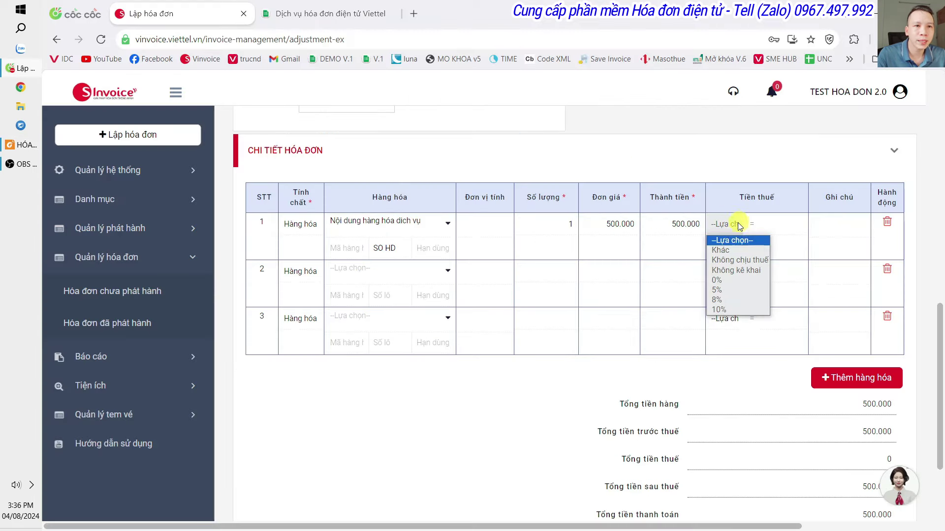
left_click(737, 310)
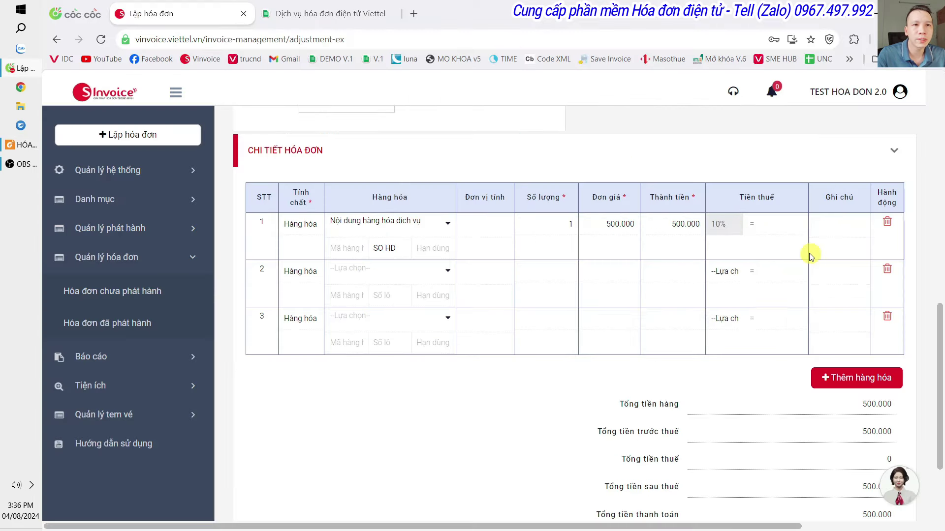
left_click(787, 226)
type("50.00")
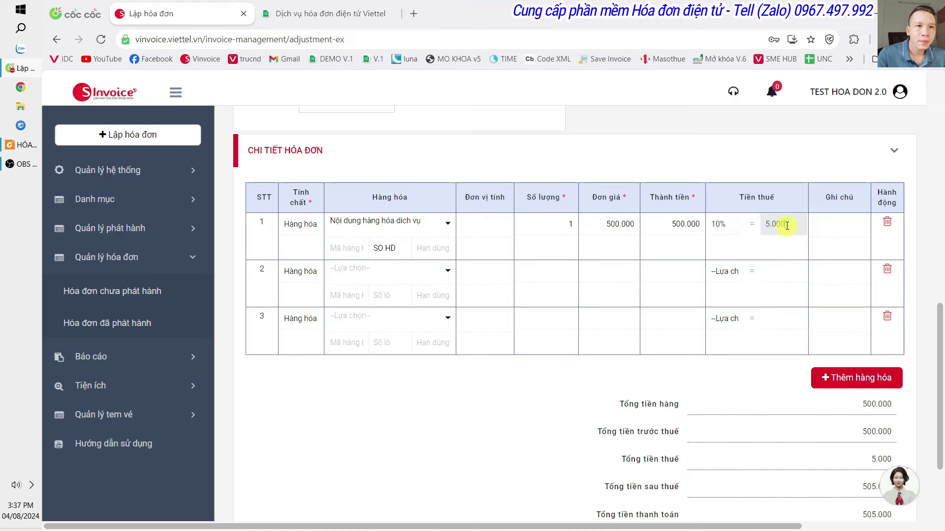
type("0")
left_click(540, 426)
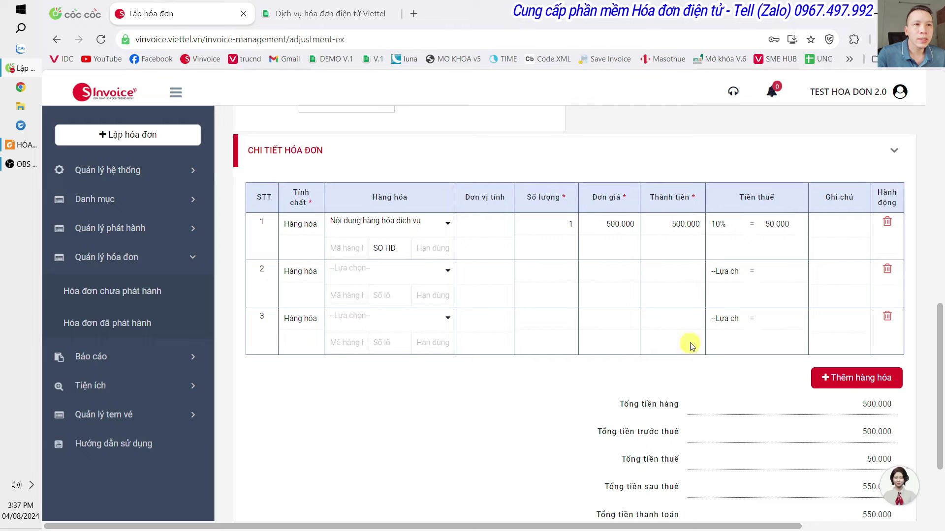
Step: Preview the adjustment invoice to check its item line, adjustment note and tax summary, and close the preview
scroll(571, 344, "down", 3)
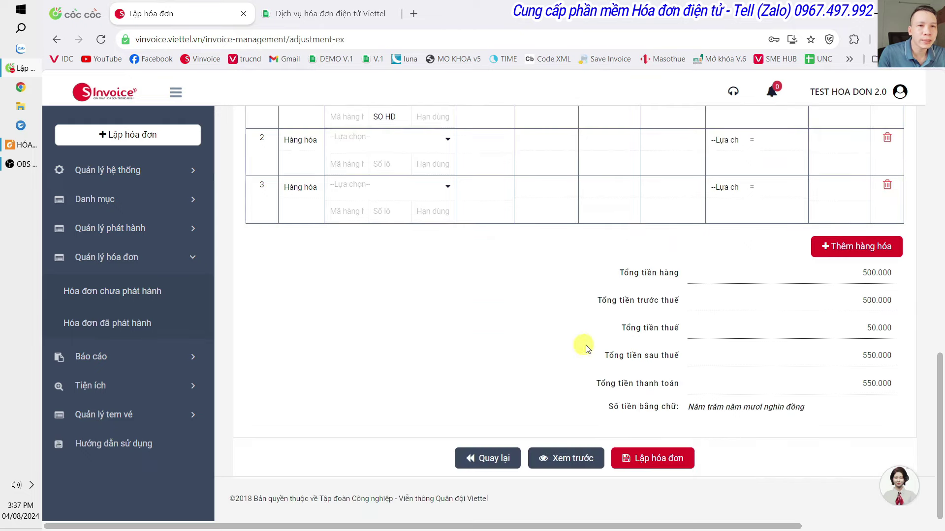
left_click(574, 456)
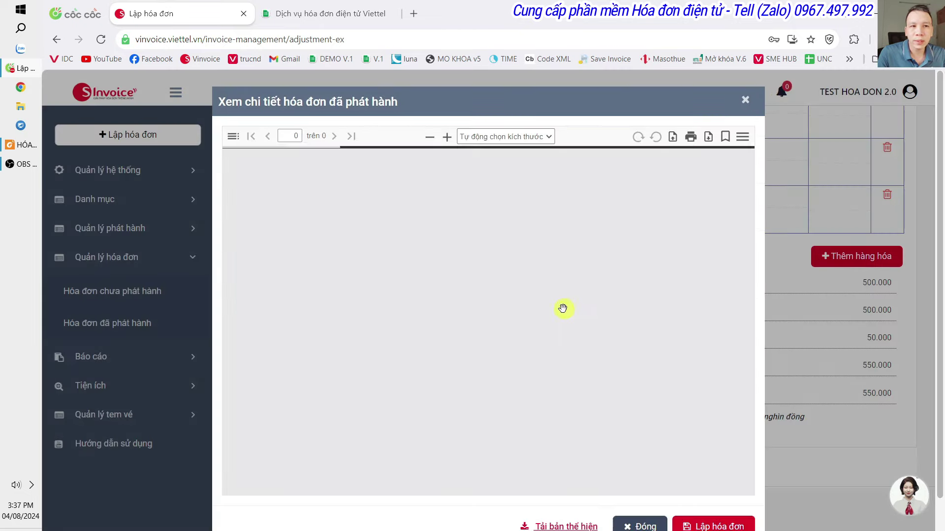
scroll(523, 299, "down", 2)
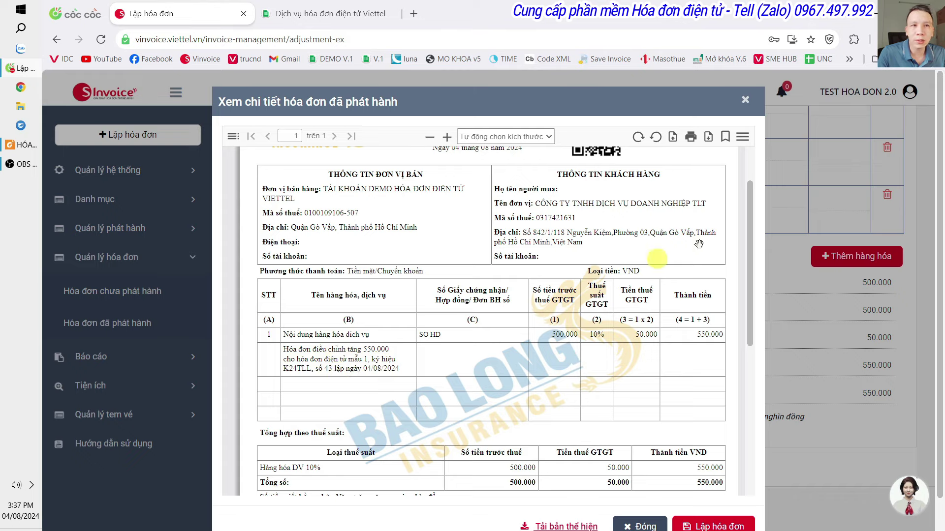
left_click(745, 100)
Step: Review the adjustment note in the invoice information's Ghi chú field against the original invoice's template, symbol, number and date
scroll(788, 295, "up", 6)
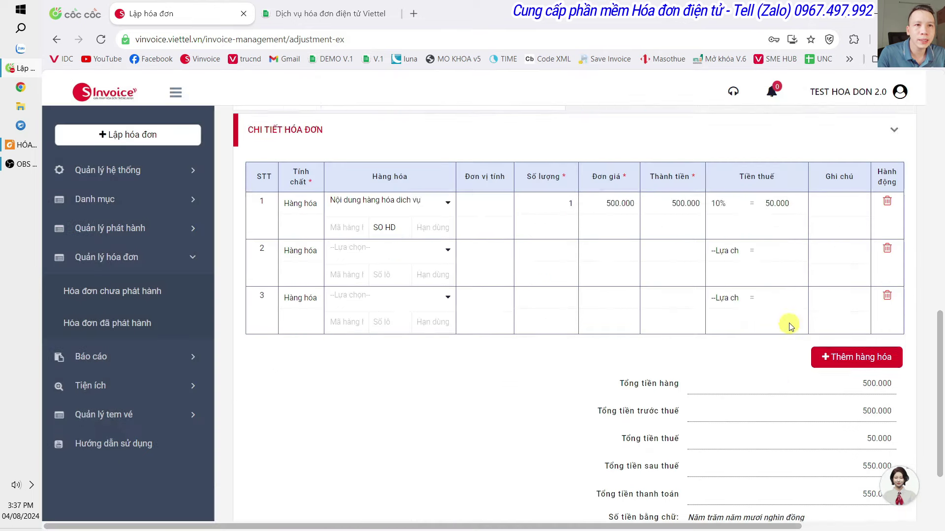
left_click_drag(856, 173, 649, 172)
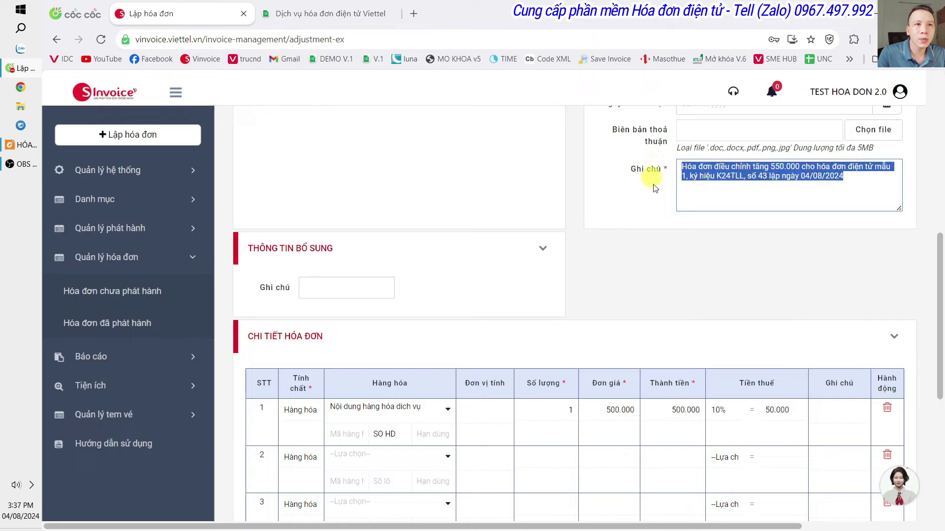
scroll(640, 182, "up", 9)
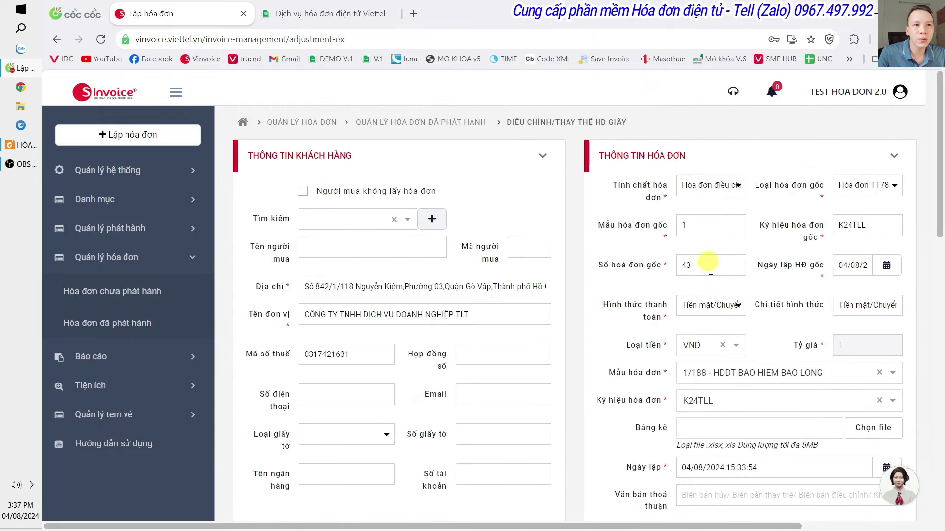
scroll(709, 269, "down", 5)
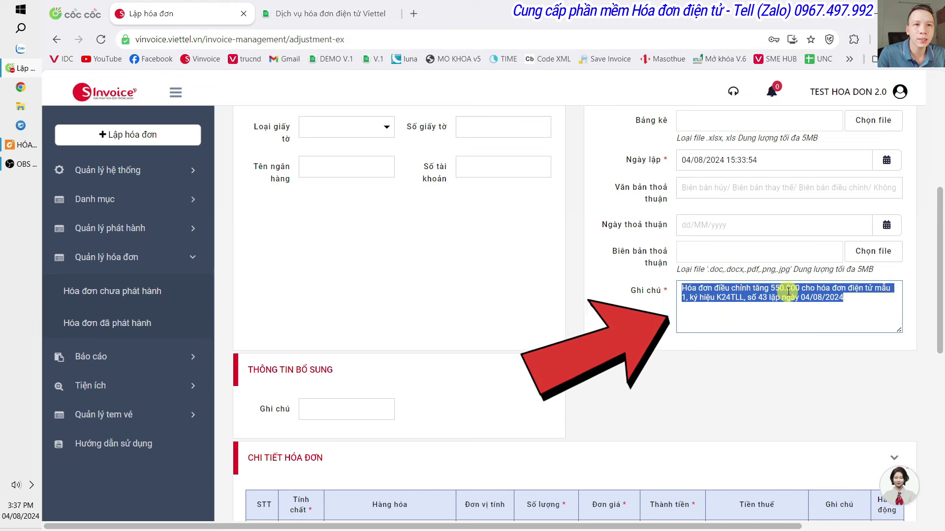
left_click(730, 290)
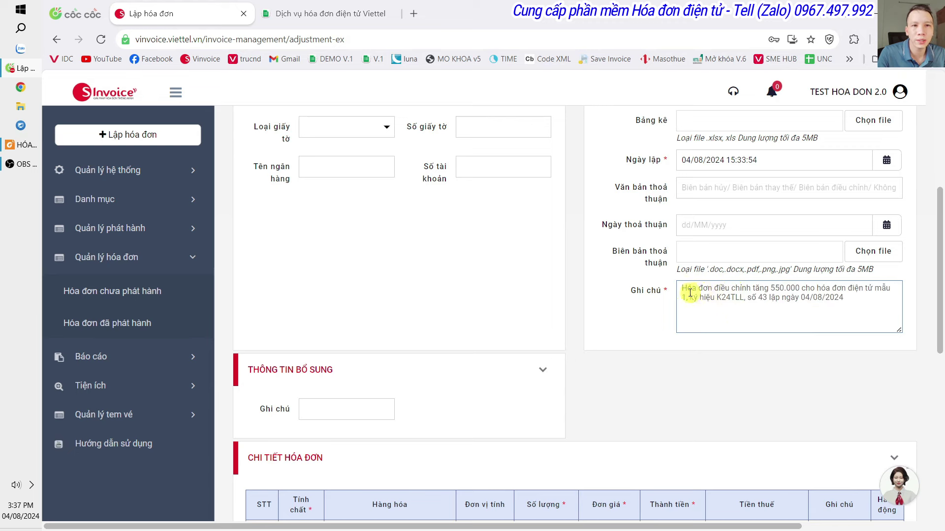
left_click(753, 288)
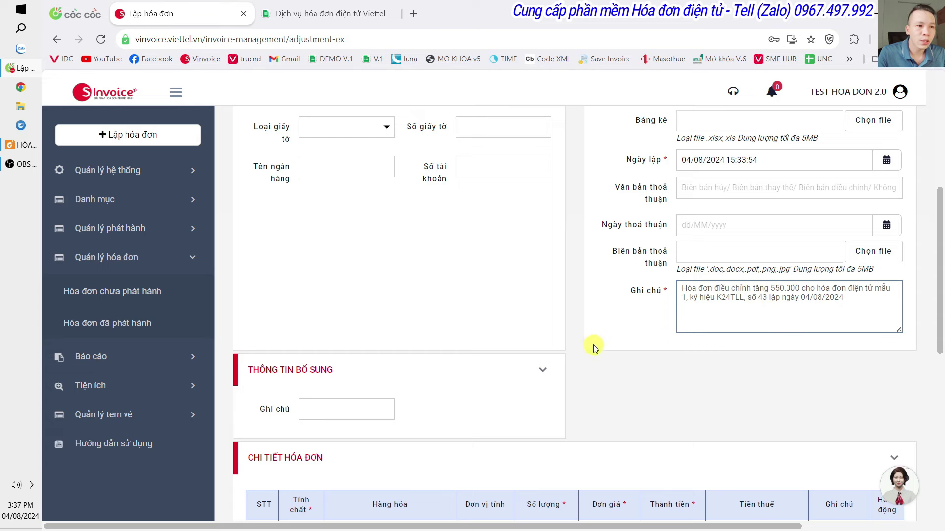
Step: Preview the adjustment invoice again to examine how the item name and adjustment note are presented, and close it
scroll(595, 344, "down", 4)
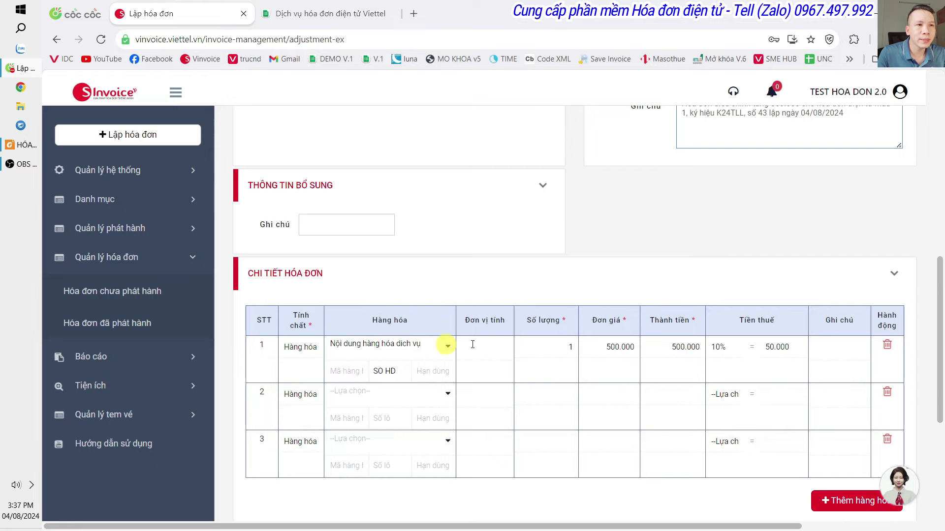
scroll(444, 344, "down", 5)
left_click(564, 455)
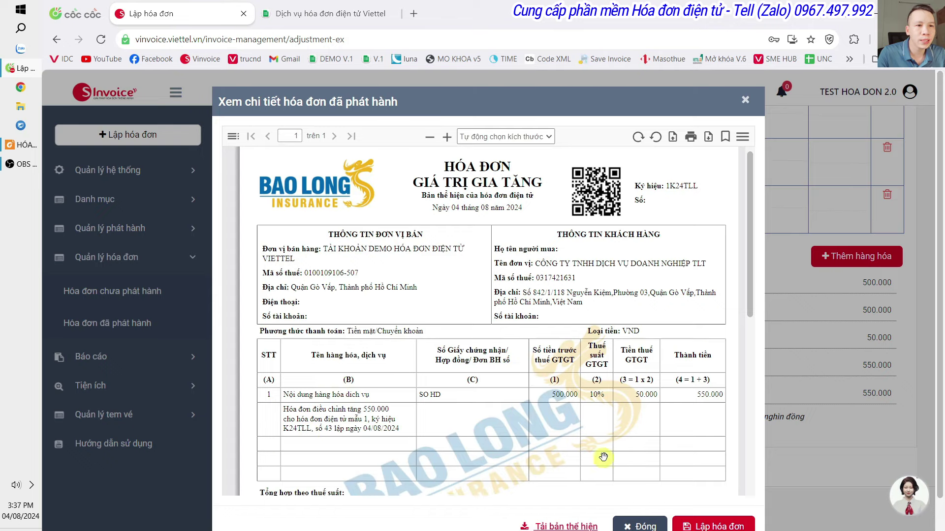
scroll(309, 433, "down", 3)
left_click(640, 525)
Step: Prefix the item name in detail row 1 with Điều chỉnh tăng thành tiền and enclose the original name in quotation marks
scroll(378, 285, "up", 4)
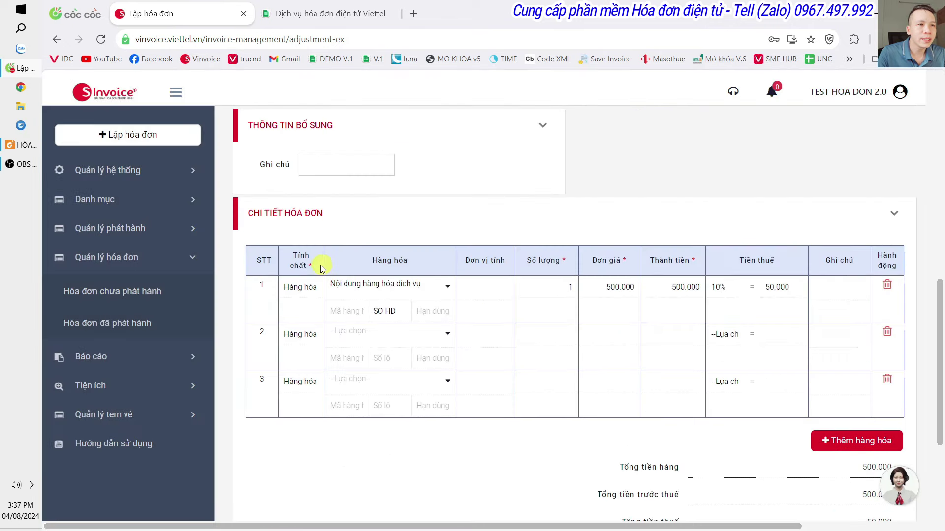
left_click(331, 285)
type("Điều chỉnh t")
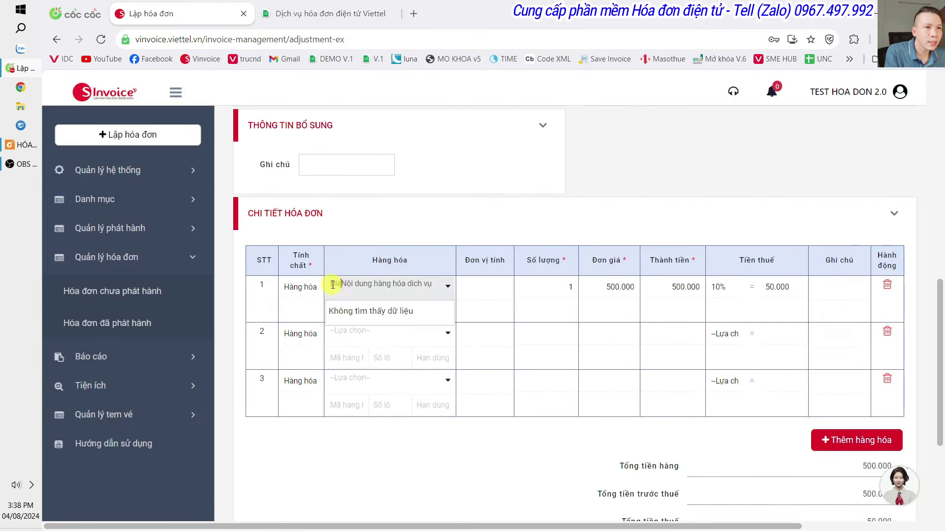
type("ăng ")
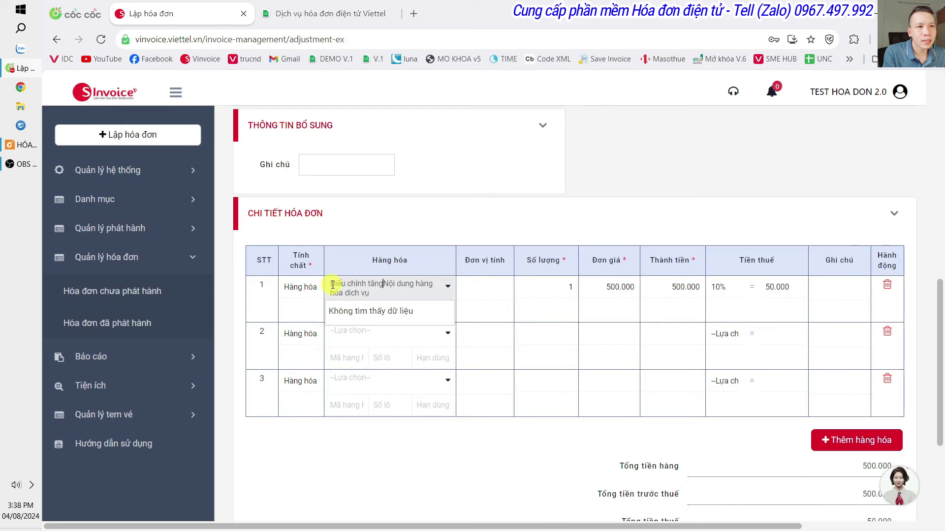
type("than")
type("h t")
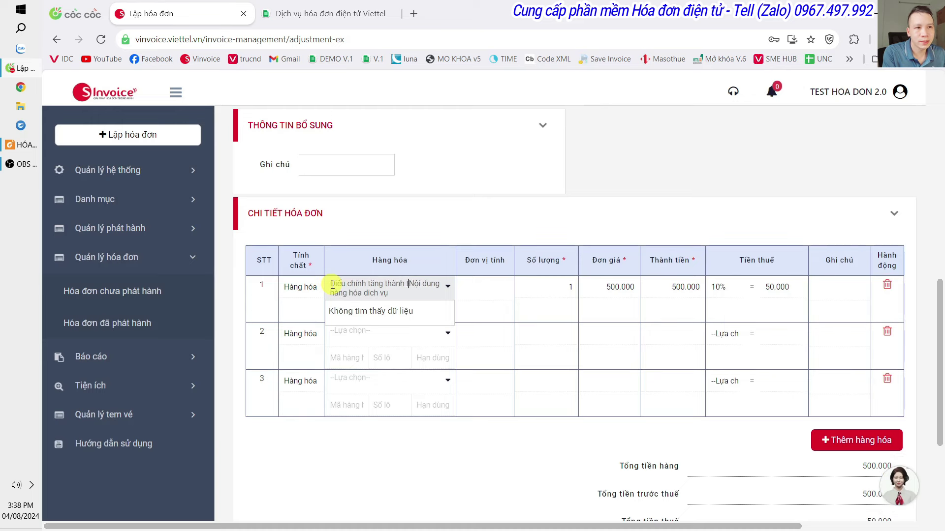
type("iên")
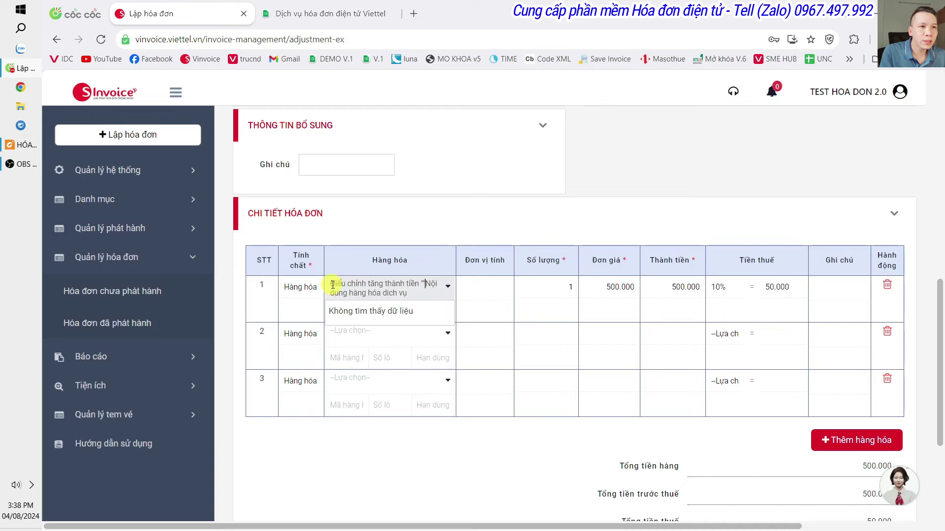
Step: Preview the adjustment invoice with the reworded item name and look through its contents
scroll(332, 285, "right", 3)
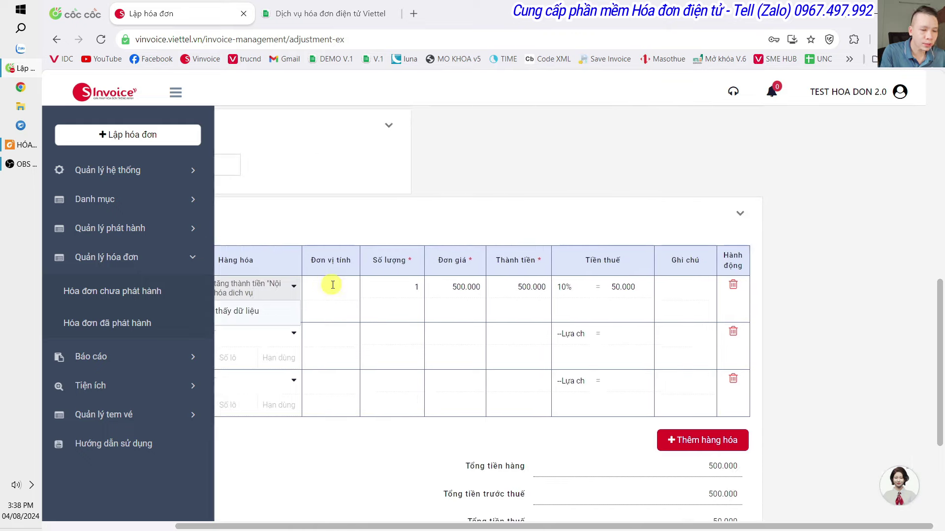
scroll(554, 342, "down", 4)
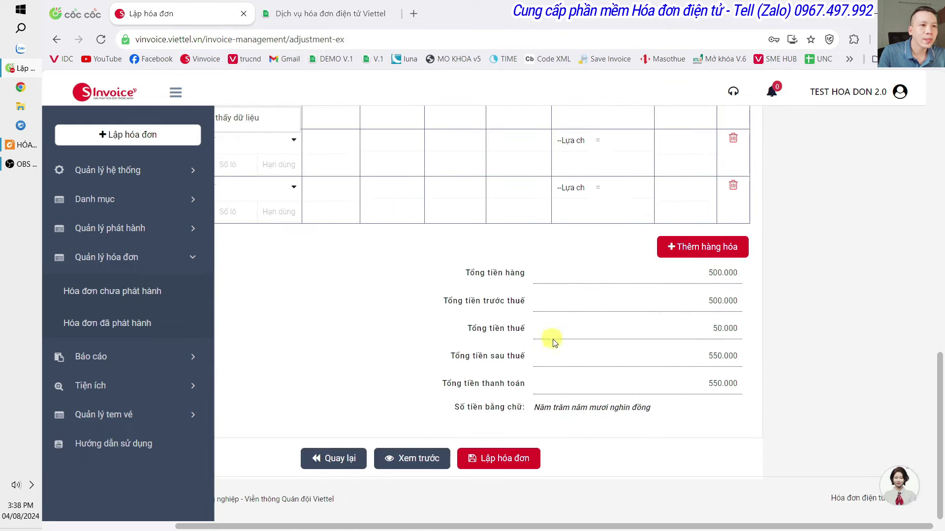
left_click(444, 461)
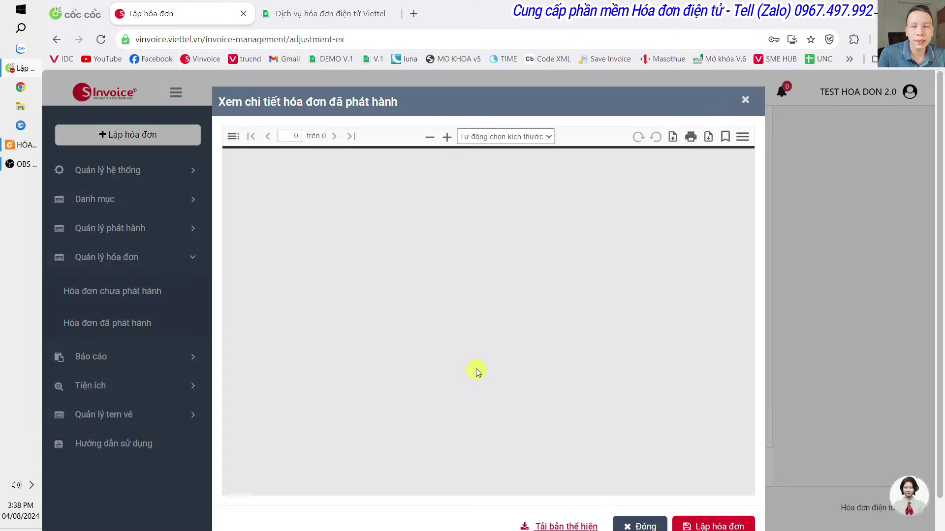
scroll(344, 305, "down", 3)
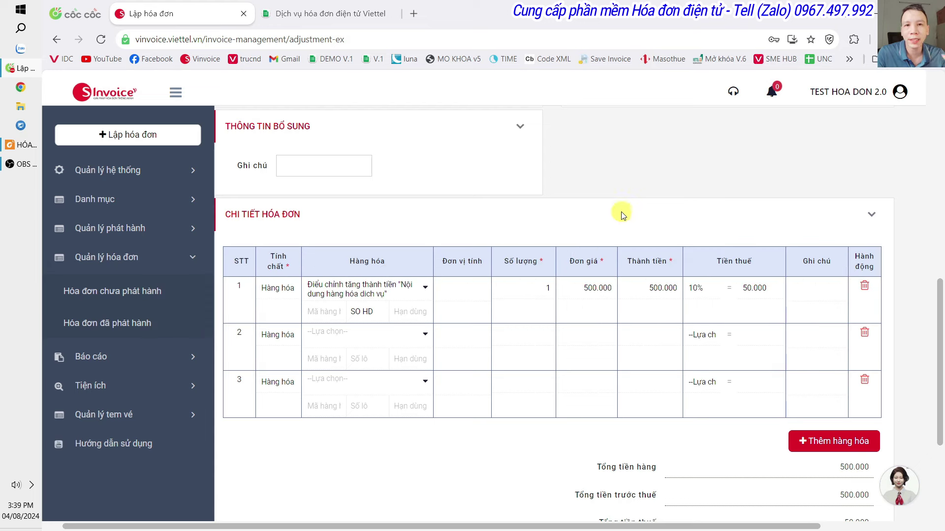
Step: Consult the original invoice's PDF, and in detail row 1 set the unit price and amount to -500.000 and the tax to -50.000
key("alt+Tab")
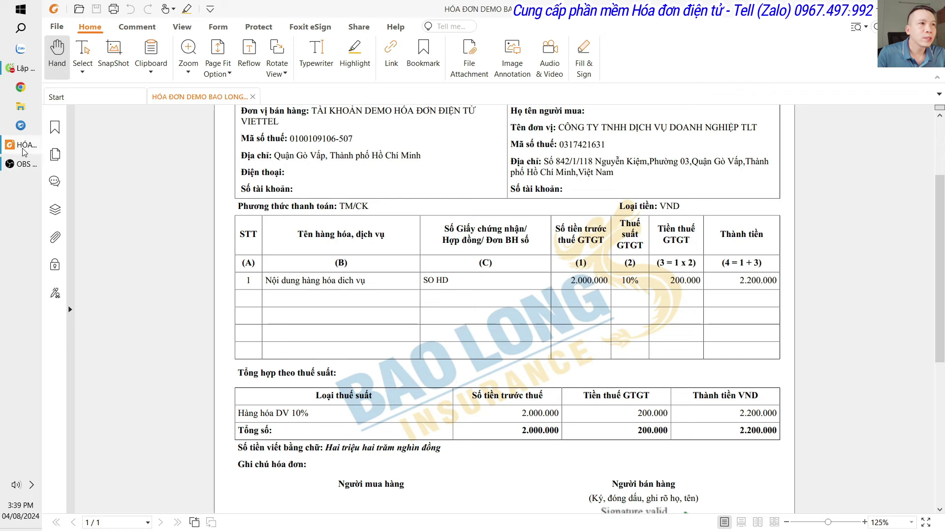
left_click(20, 68)
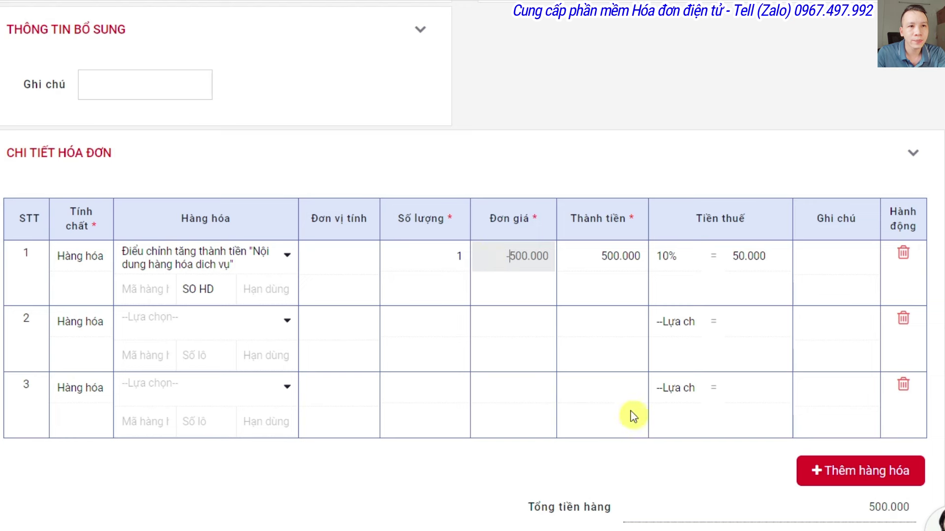
left_click(583, 249)
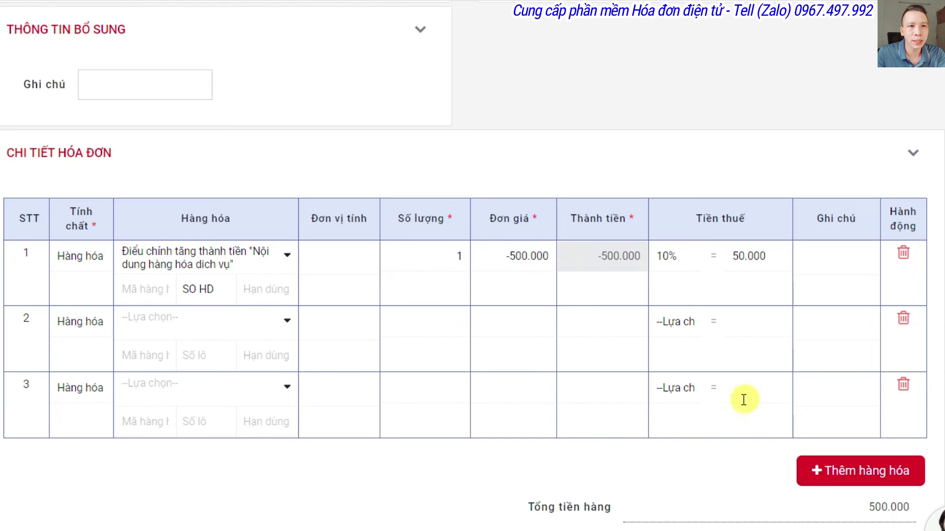
left_click(728, 249)
left_click(695, 157)
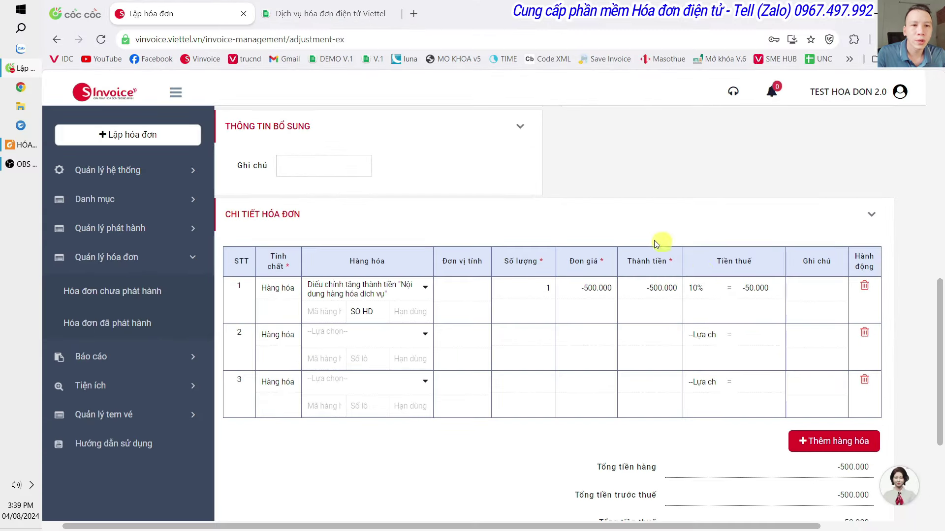
Step: Preview the decrease adjustment invoice to examine the item name, negative amounts and adjustment note, and close the preview
scroll(695, 274, "down", 3)
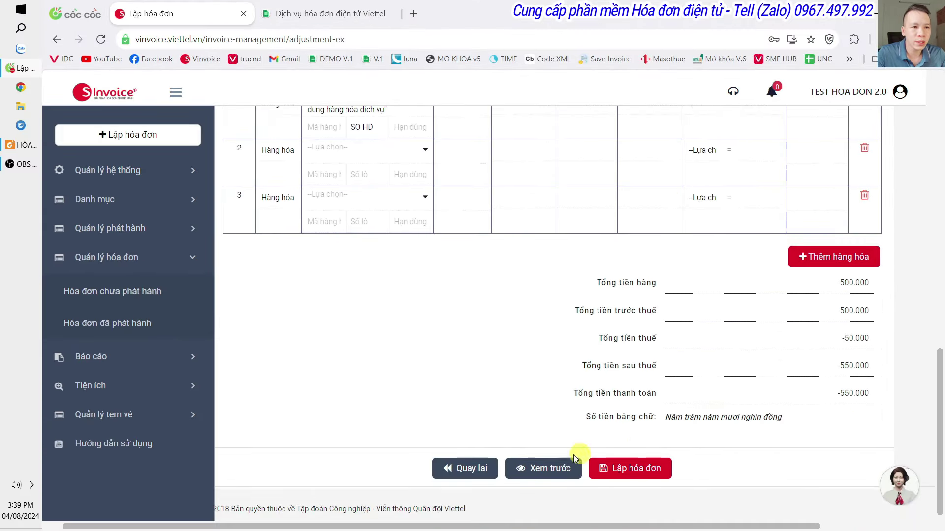
left_click(553, 471)
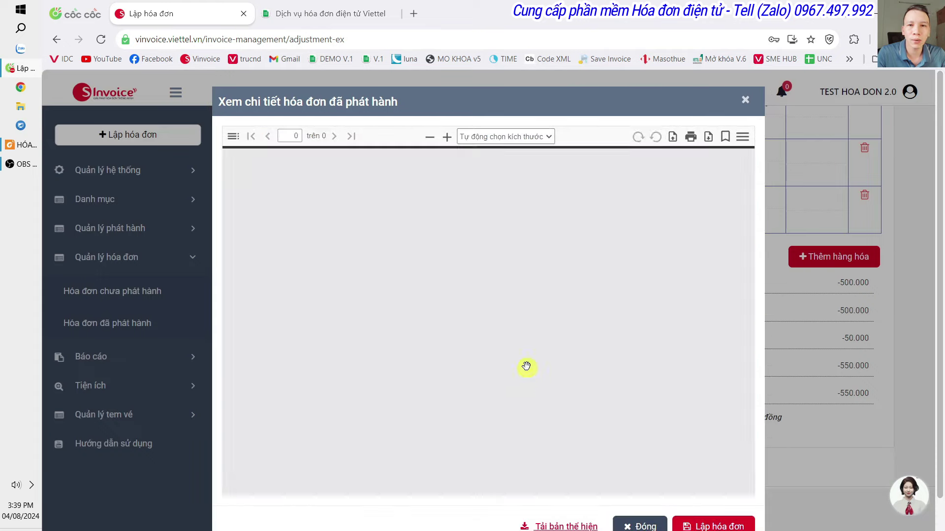
scroll(513, 346, "down", 2)
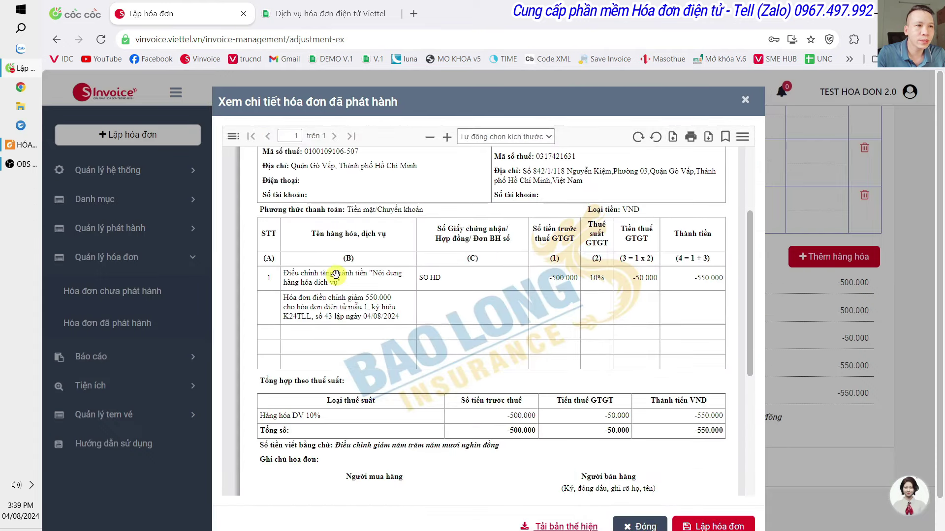
scroll(726, 192, "up", 2)
left_click(743, 100)
Step: Replace the word tăng with giảm in the item name of detail row 1
scroll(369, 320, "up", 5)
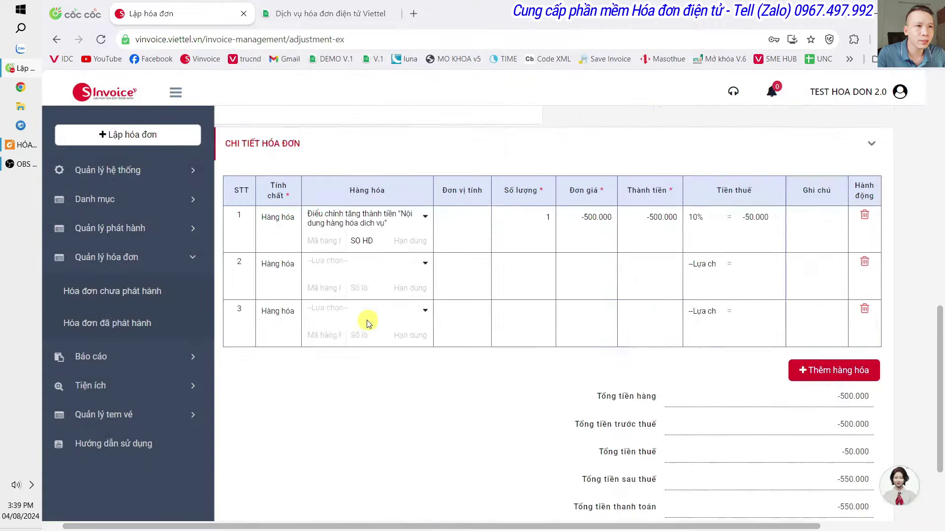
double_click(351, 408)
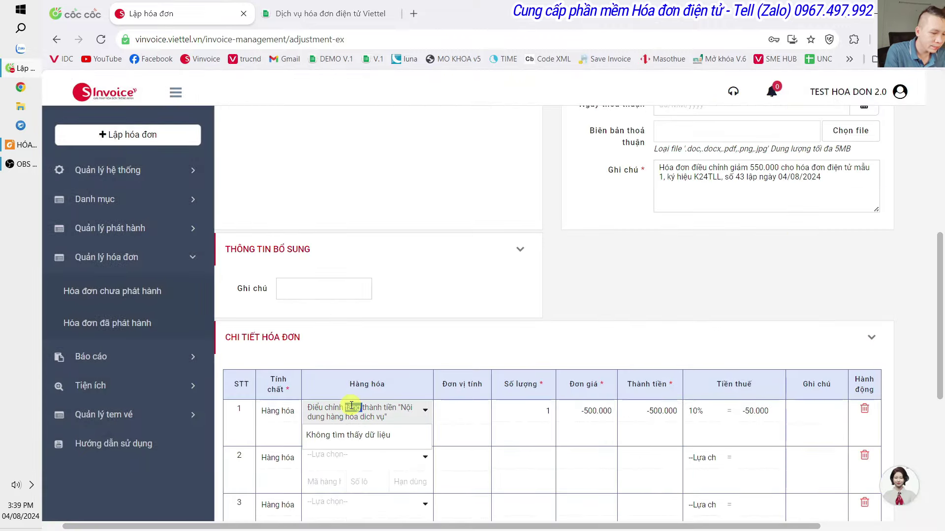
type("giảm")
Step: Preview the adjustment invoice with the corrected item name and look through it down to the signature section
scroll(443, 384, "down", 6)
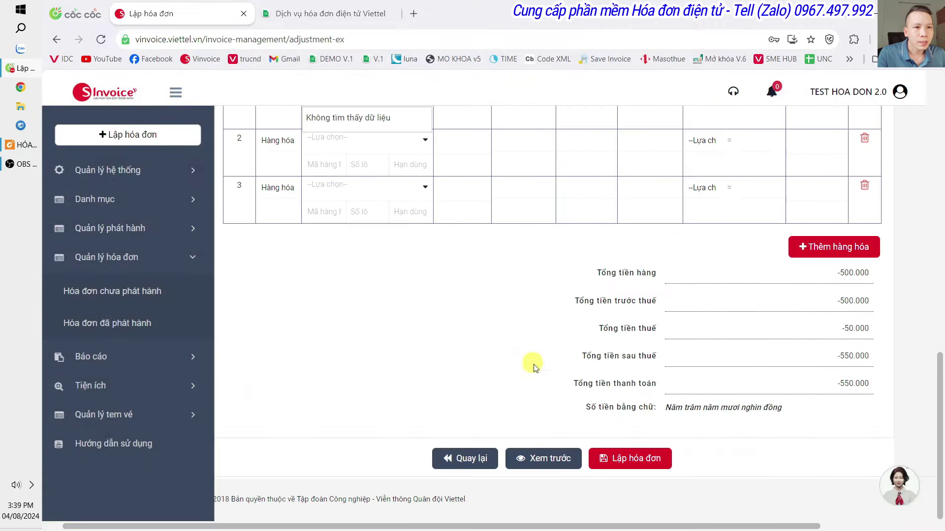
left_click(551, 457)
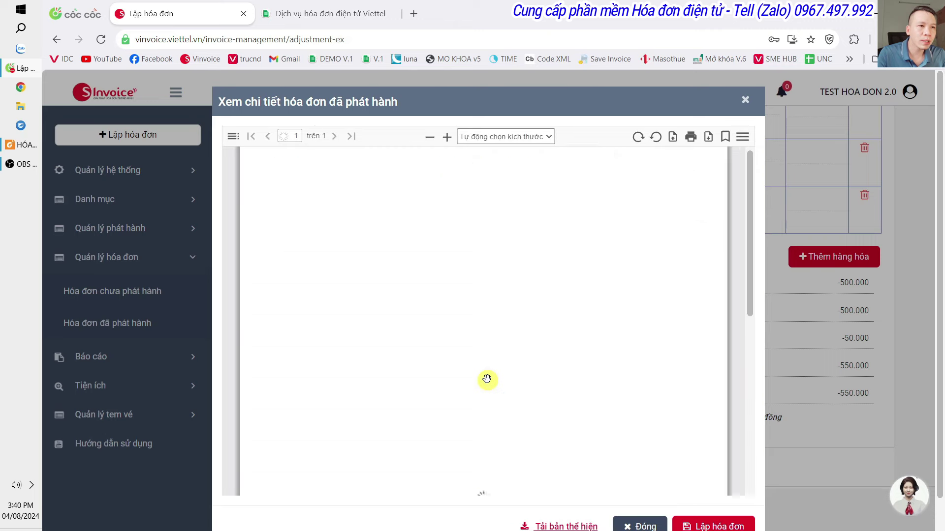
scroll(344, 320, "down", 1)
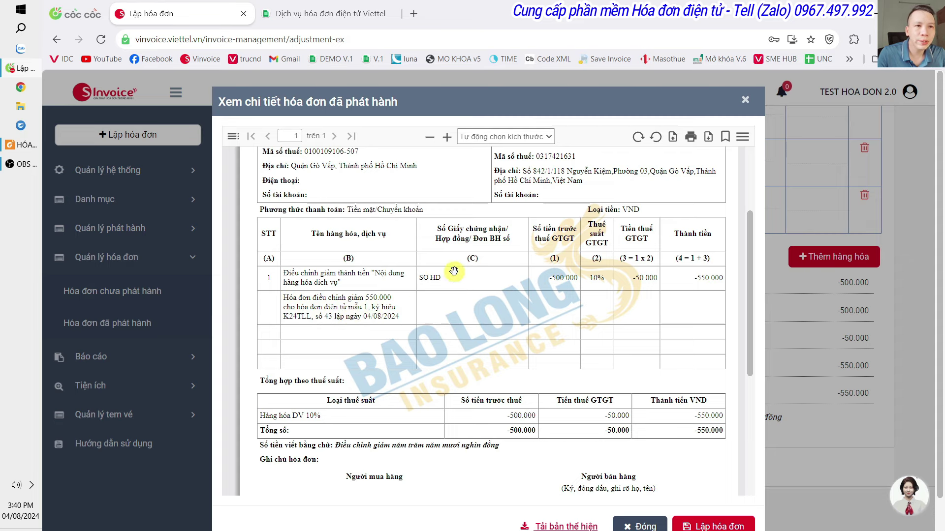
scroll(635, 303, "down", 5)
scroll(822, 499, "down", 1)
Step: Save a PDF copy of the adjustment invoice to the Desktop, look through it, and return to the invoice form to close the preview
left_click(715, 493)
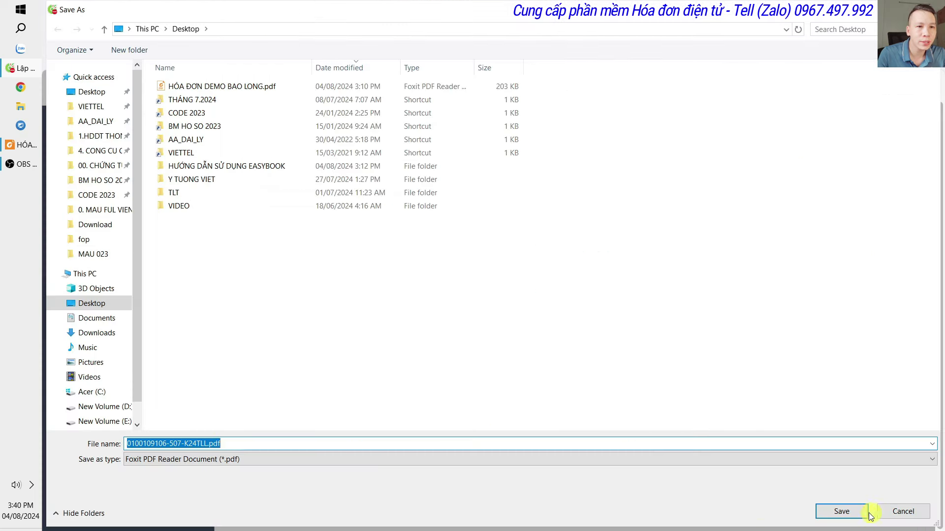
left_click(842, 512)
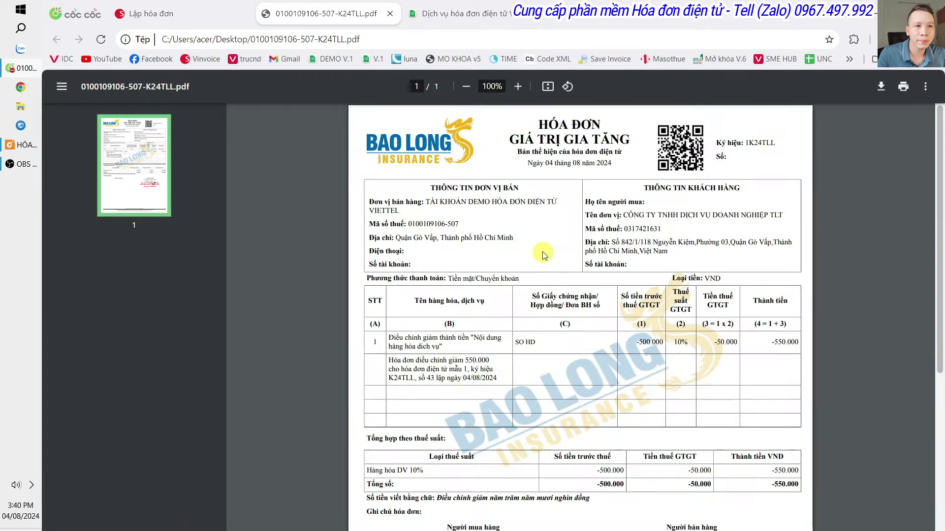
scroll(543, 252, "down", 3)
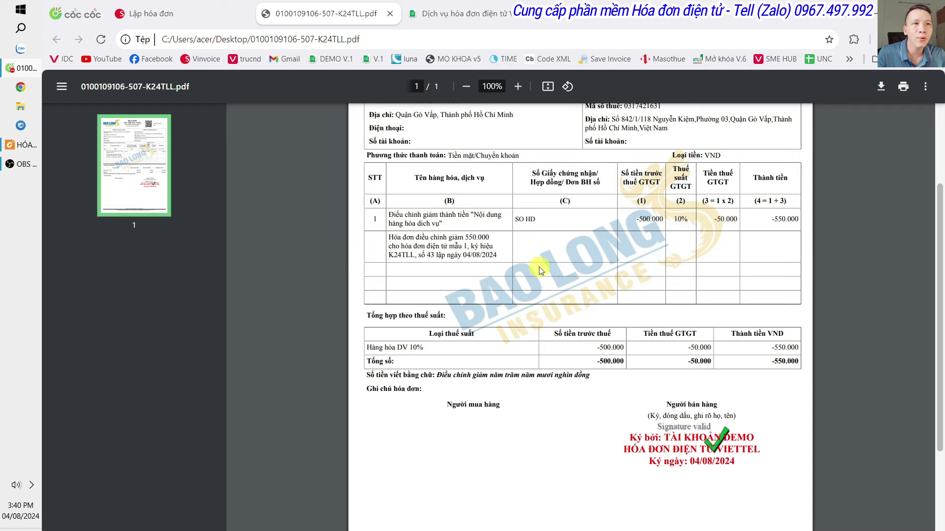
left_click(147, 13)
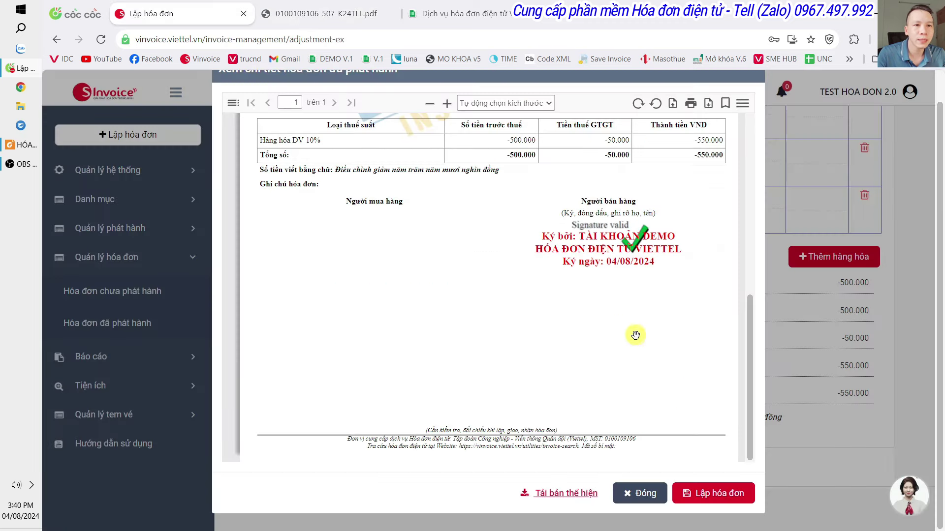
left_click(642, 494)
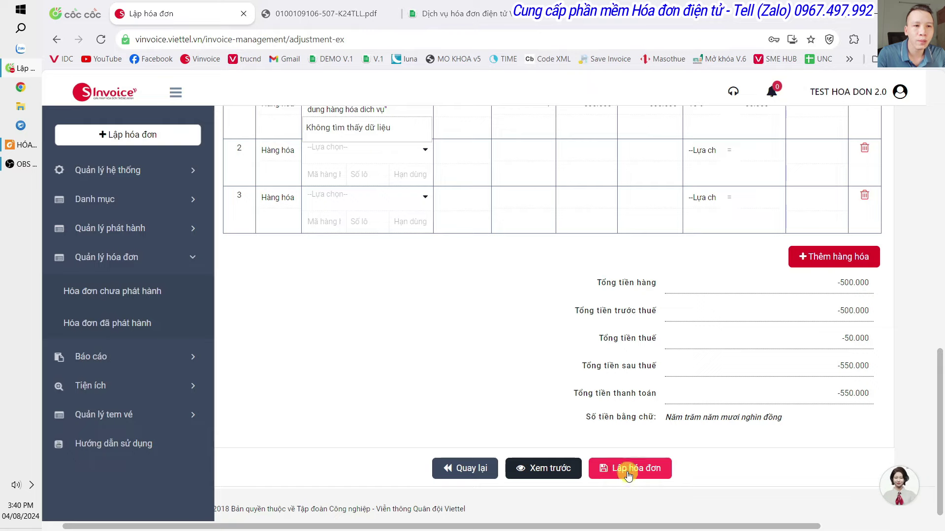
Step: Preview the decrease adjustment invoice once more and check its item line, tax summary and signature before issuing
left_click(537, 473)
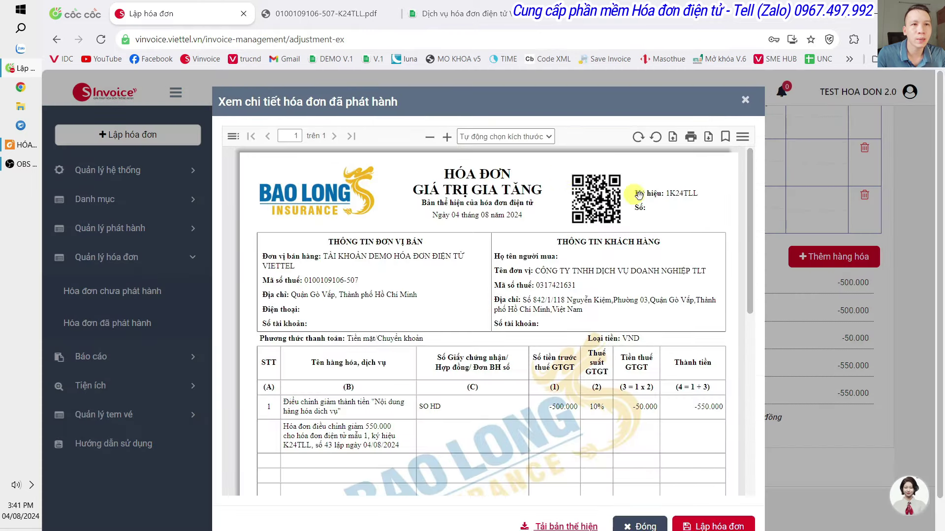
scroll(640, 423, "down", 10)
scroll(721, 411, "down", 2)
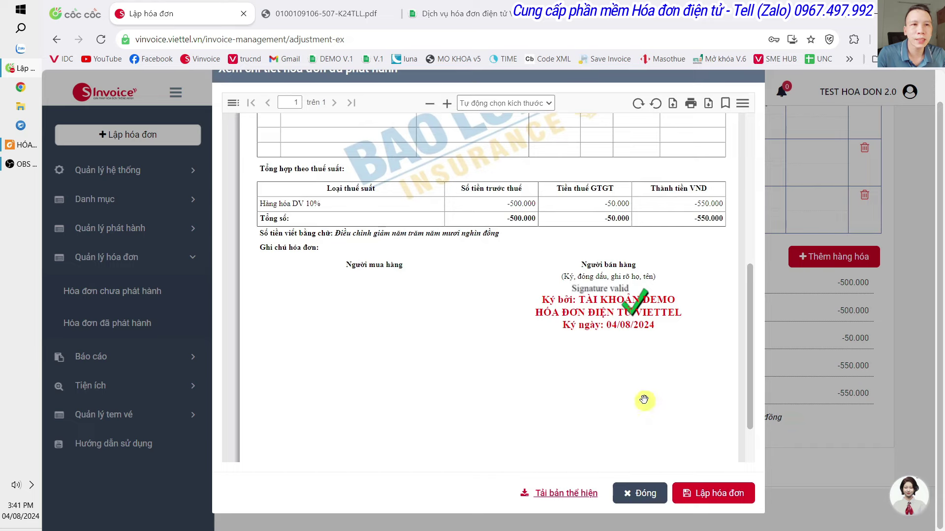
scroll(569, 333, "up", 2)
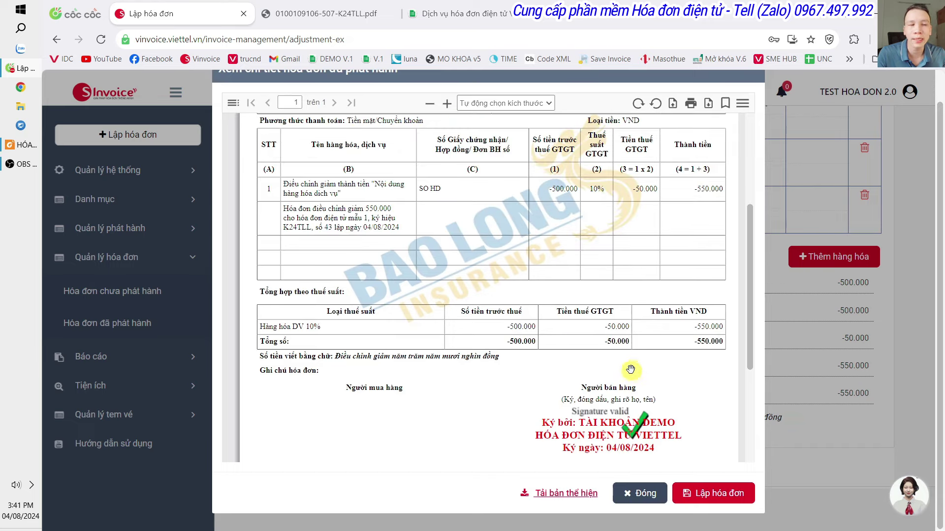
scroll(631, 370, "down", 4)
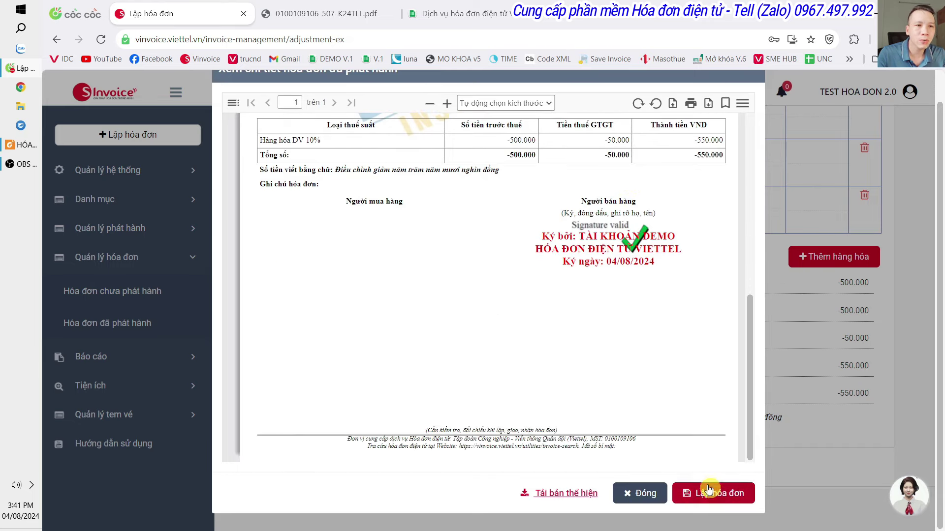
Step: Issue the adjustment invoice from the preview with confirmation, and check its row and status in the issued invoice list
left_click(708, 491)
left_click(610, 339)
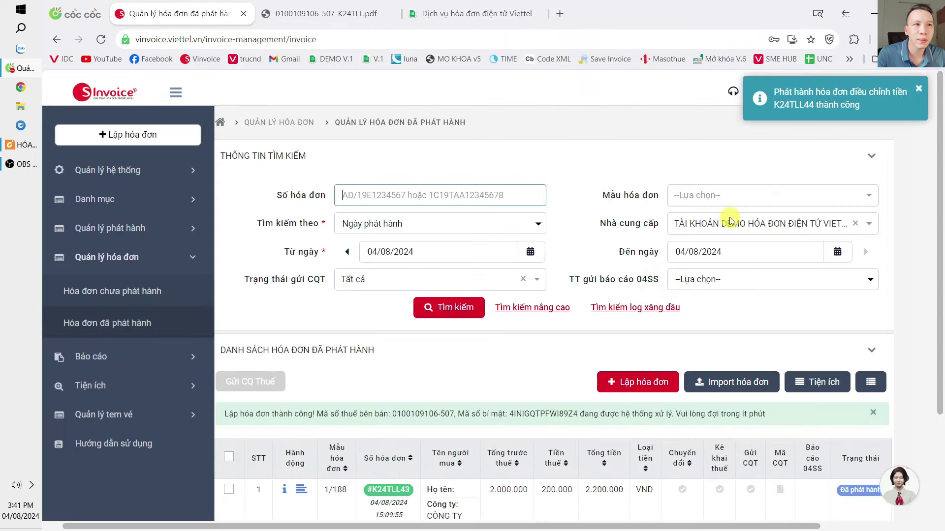
scroll(615, 210, "down", 2)
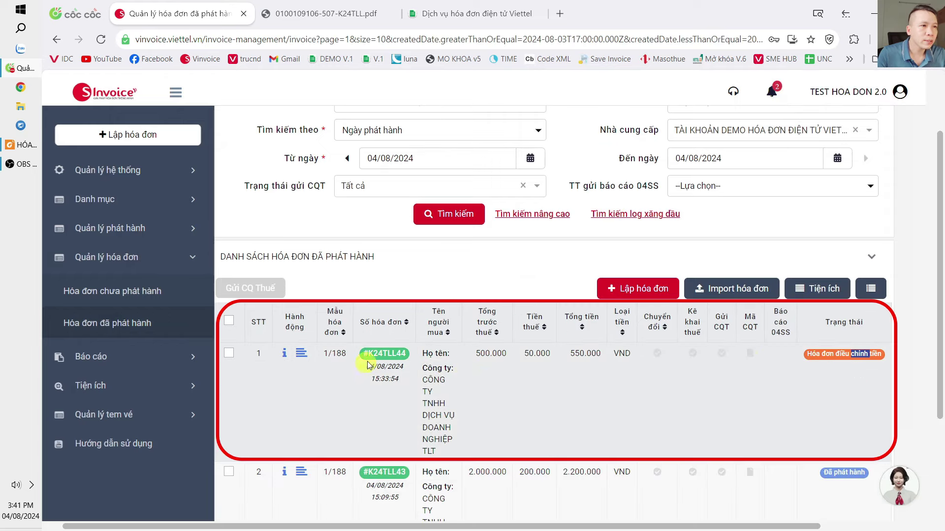
left_click_drag(704, 359, 899, 354)
left_click(899, 353)
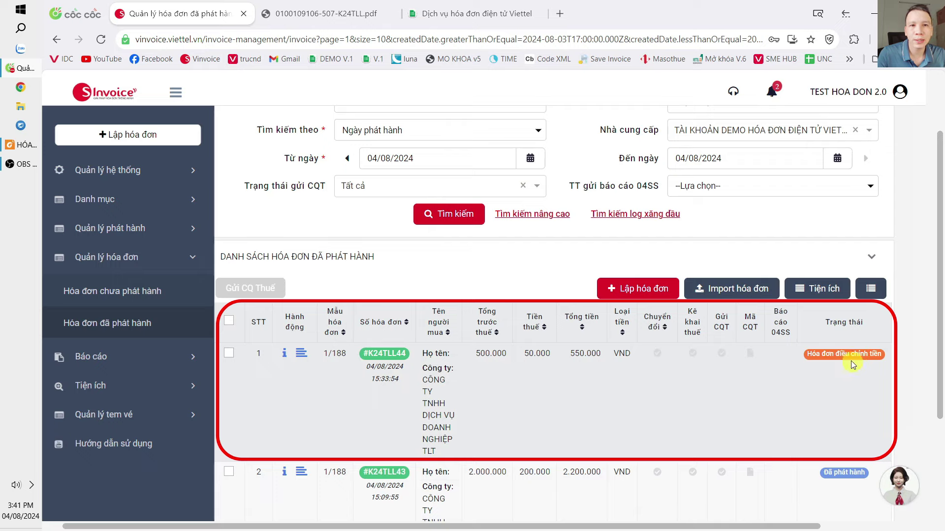